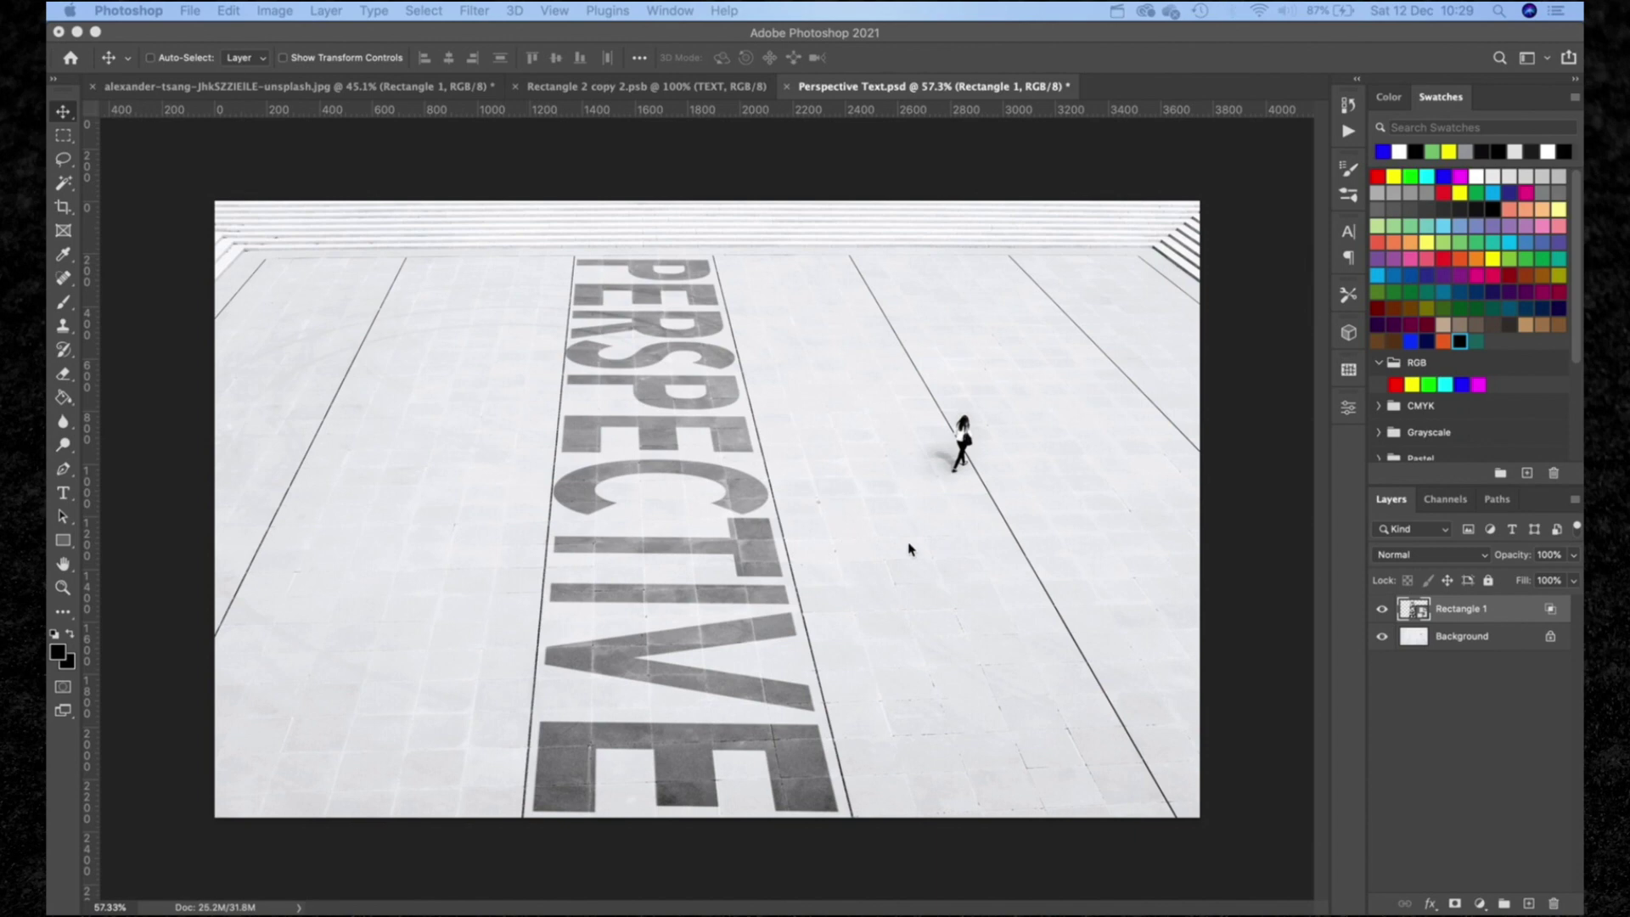
- Delete the example text layer and set the rectangle tool to no fill with a red 20 px stroke
click(1481, 611)
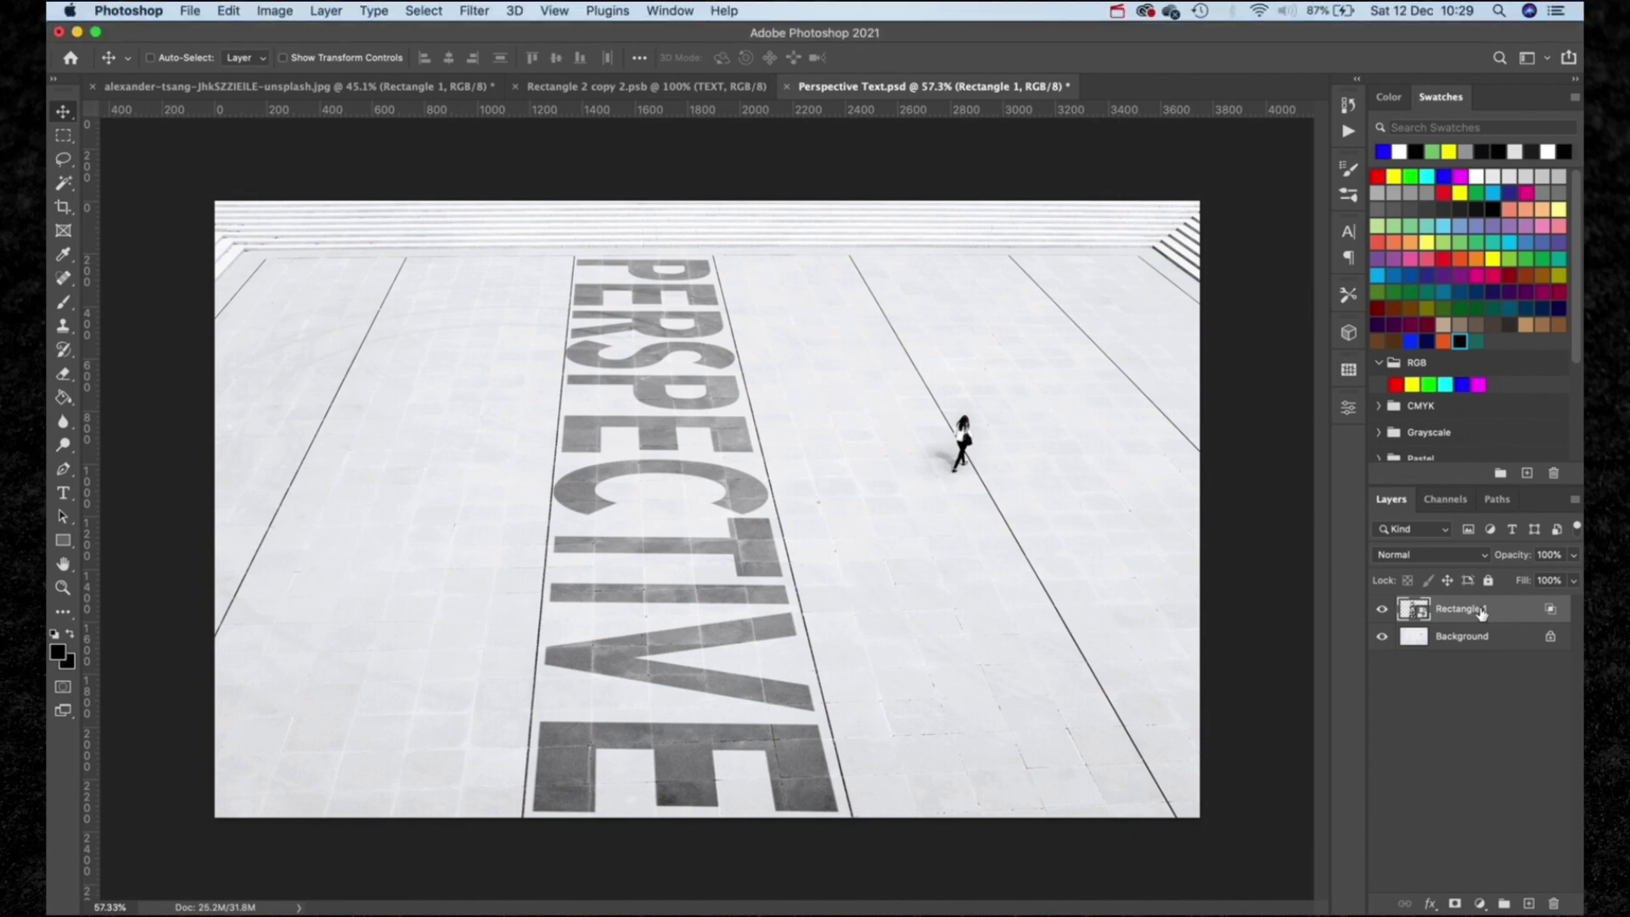
key(Delete)
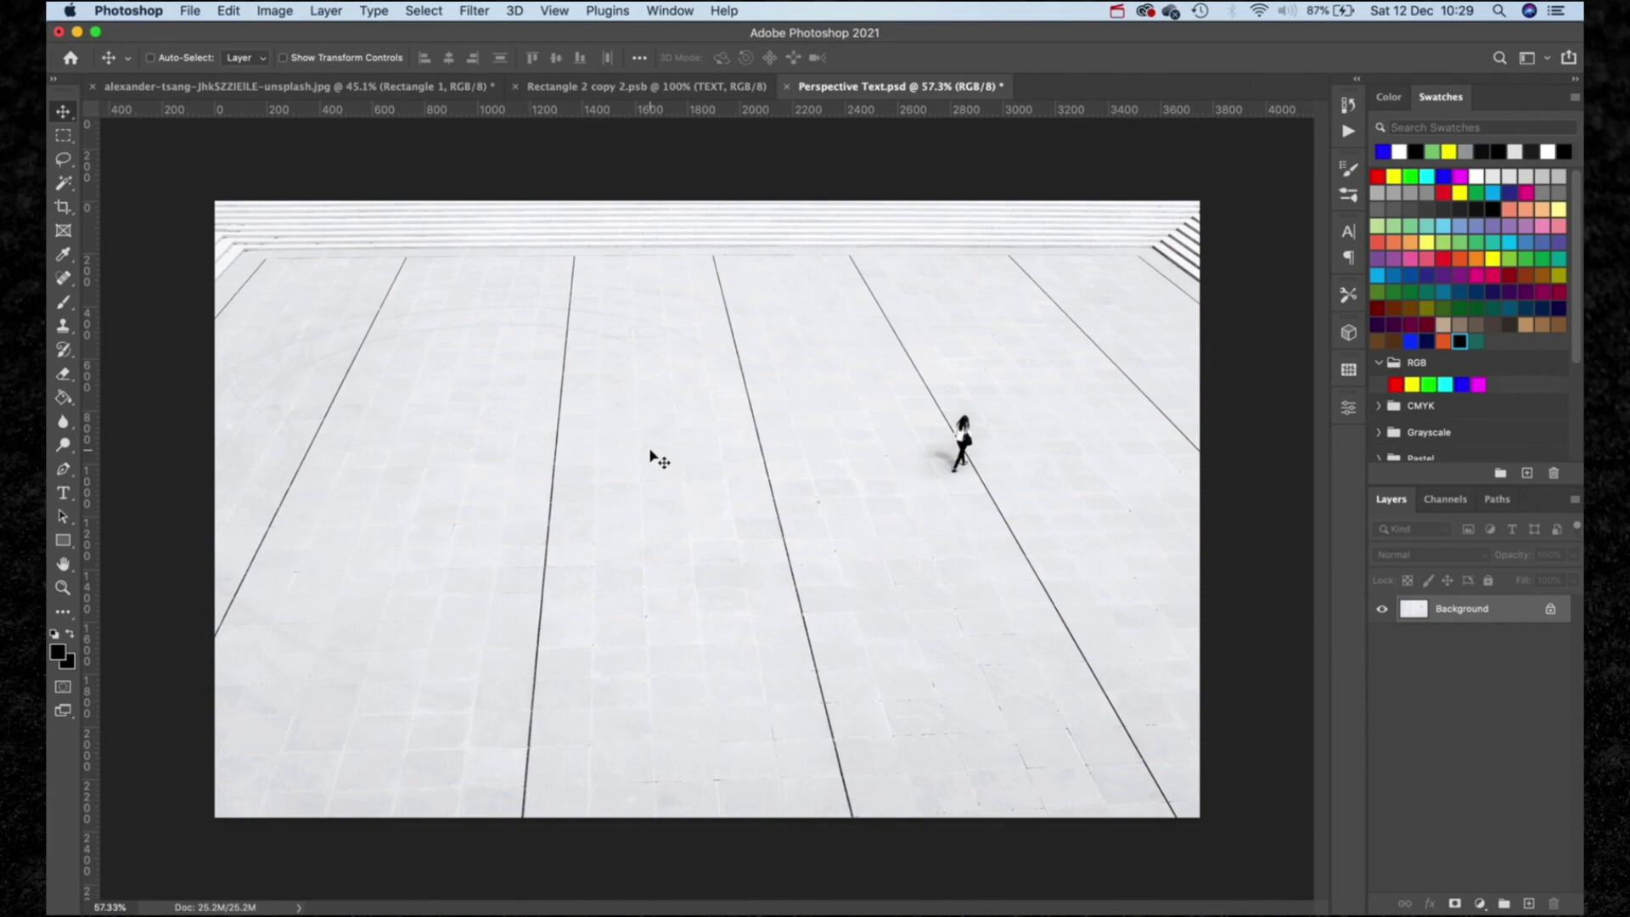
key(u)
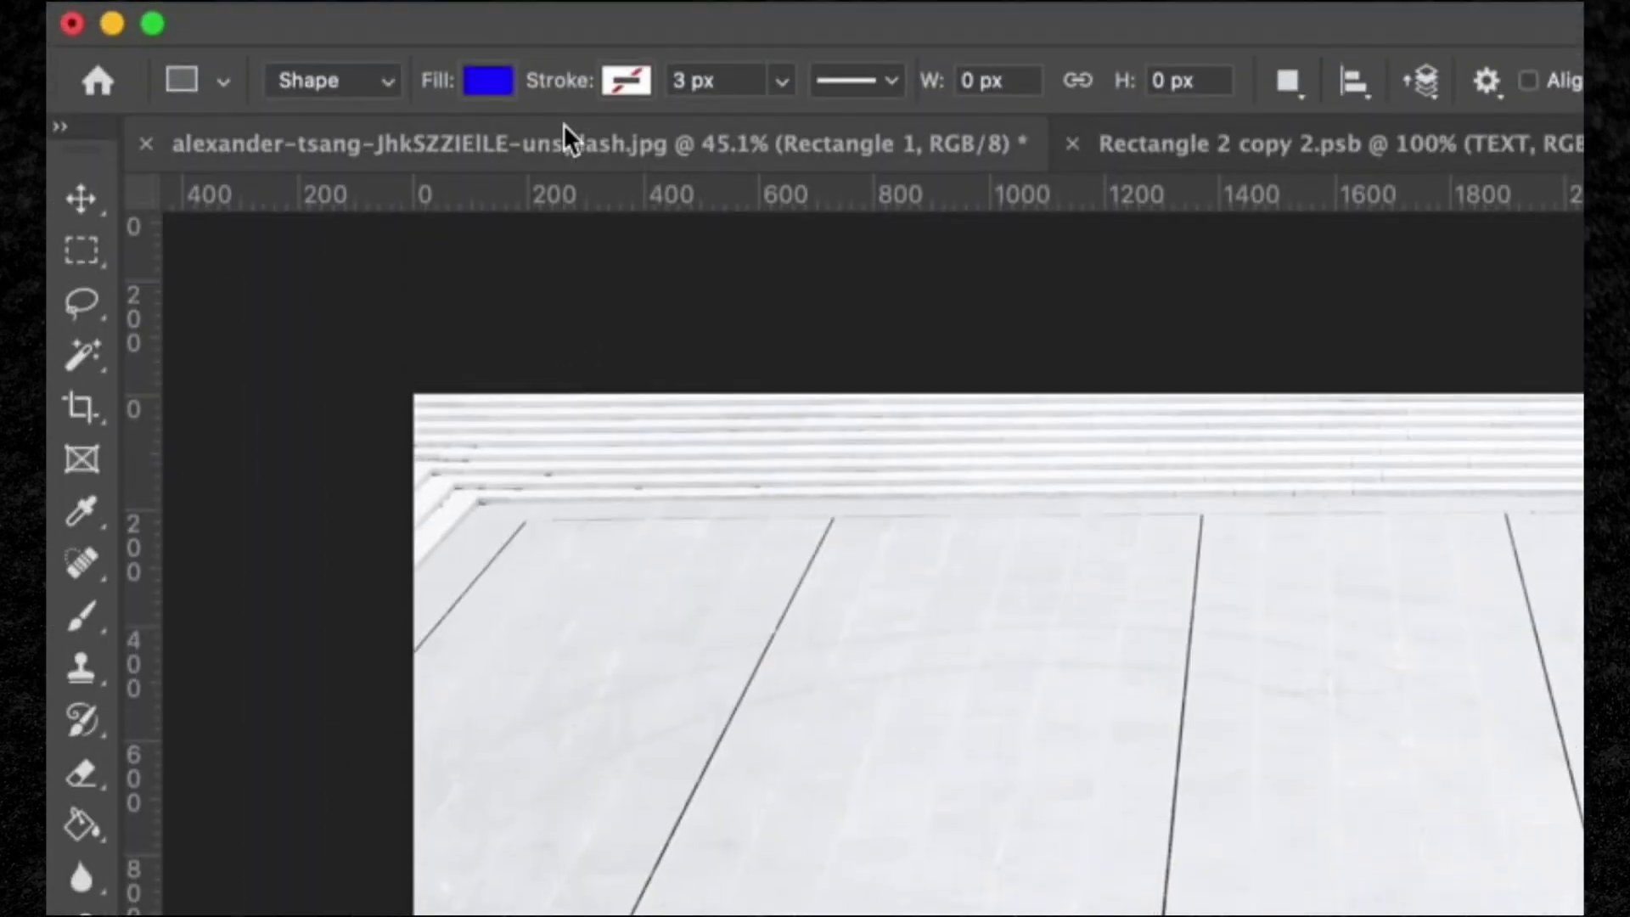
click(485, 79)
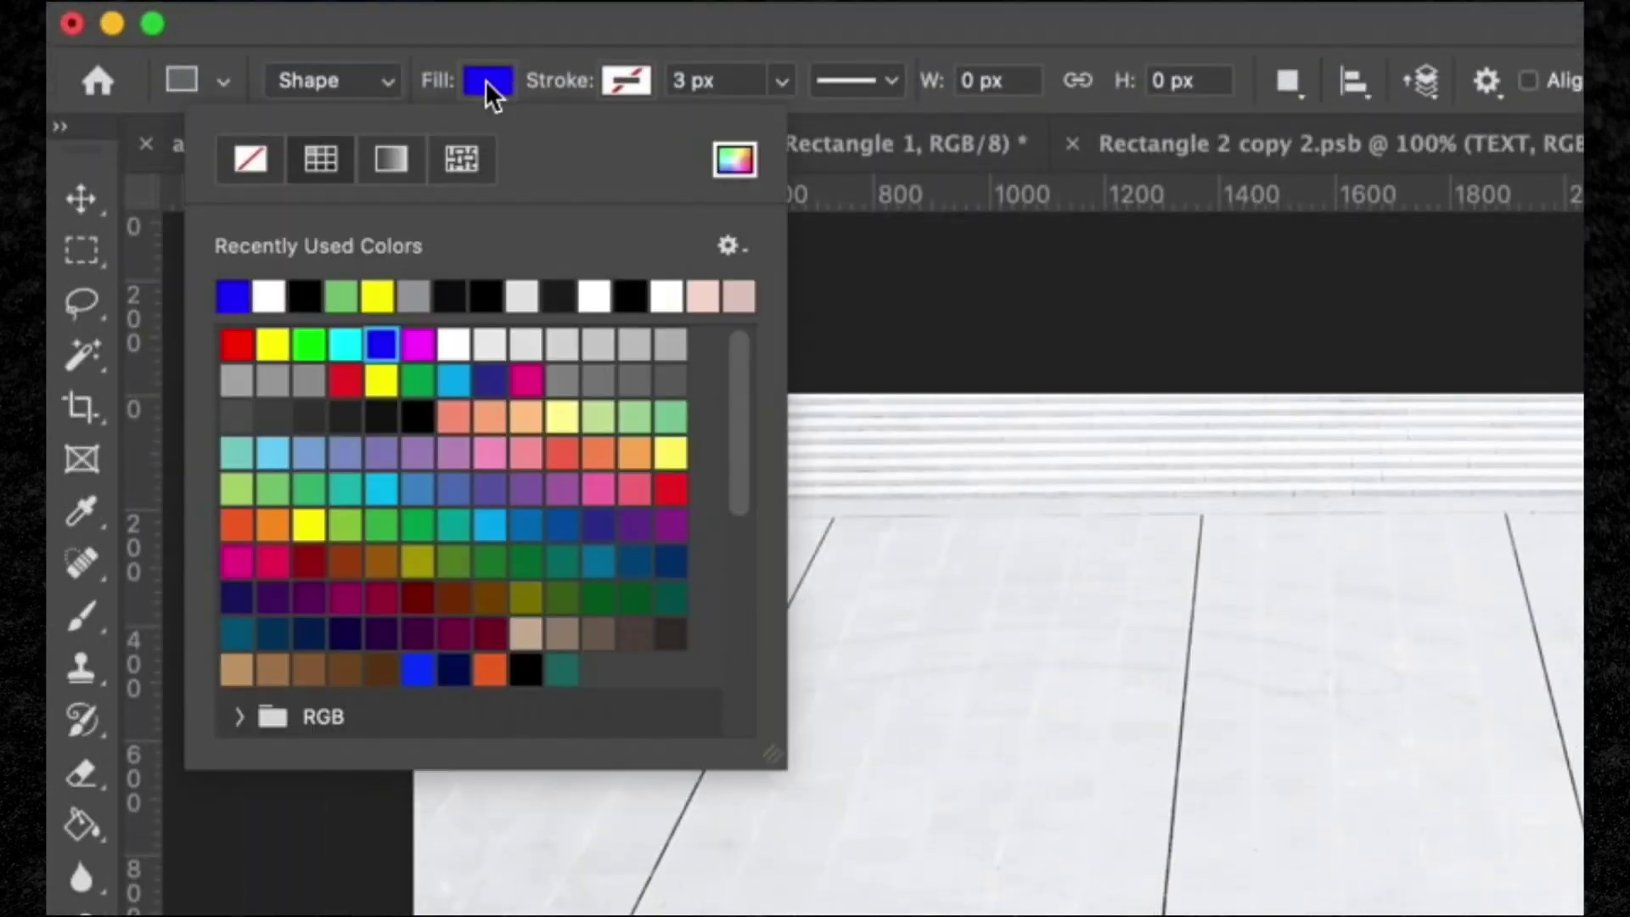
click(248, 158)
click(627, 80)
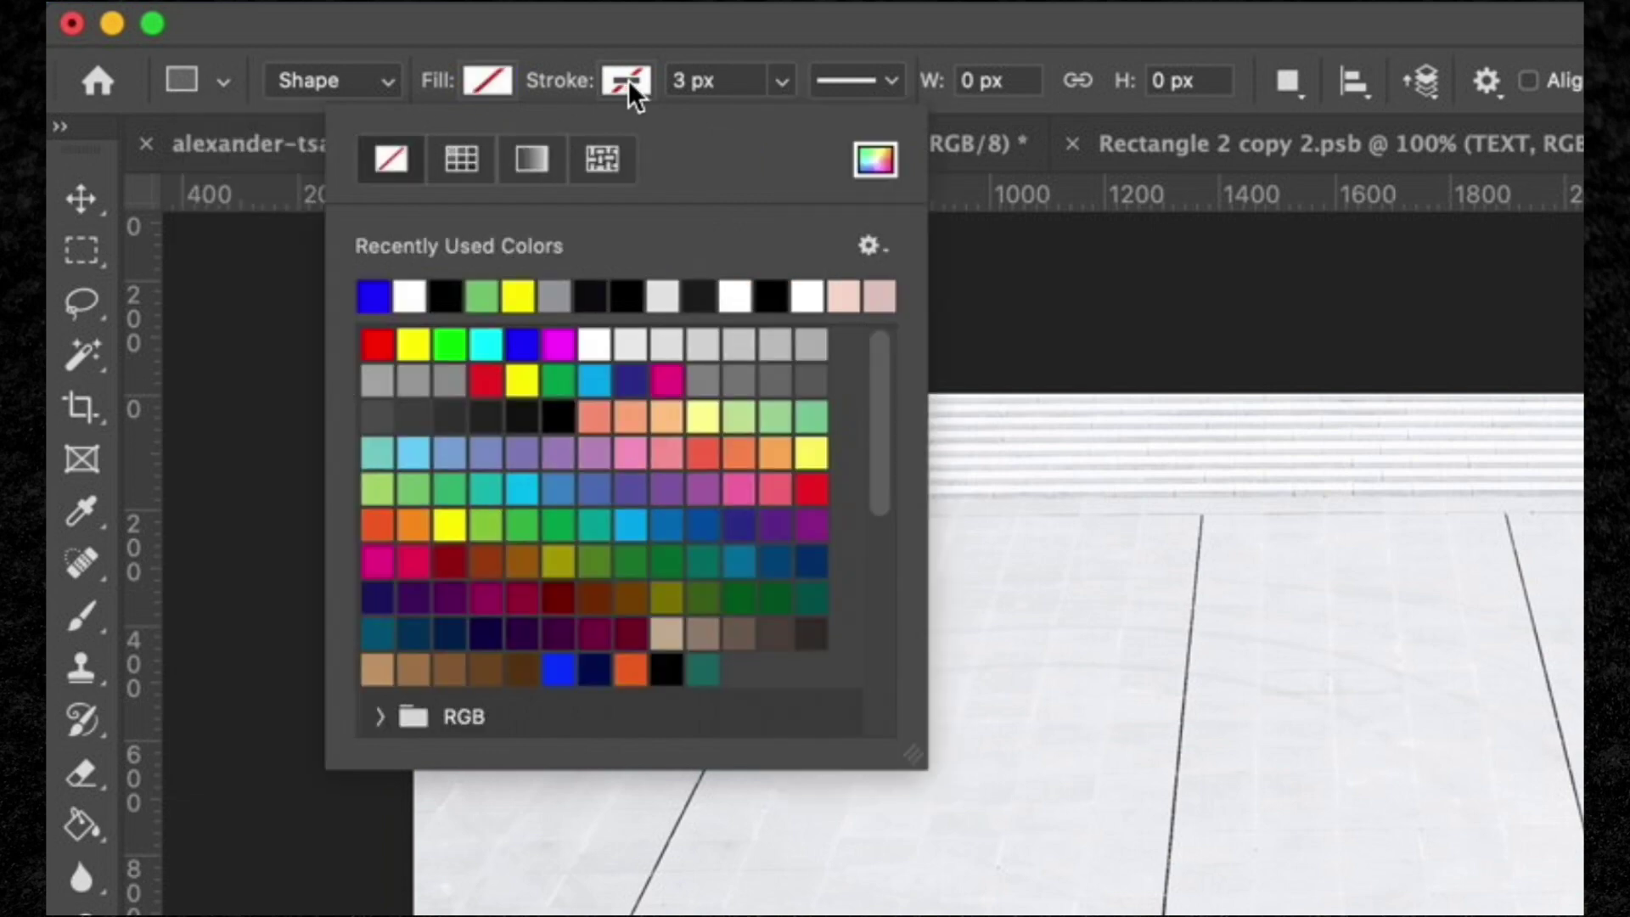
click(377, 344)
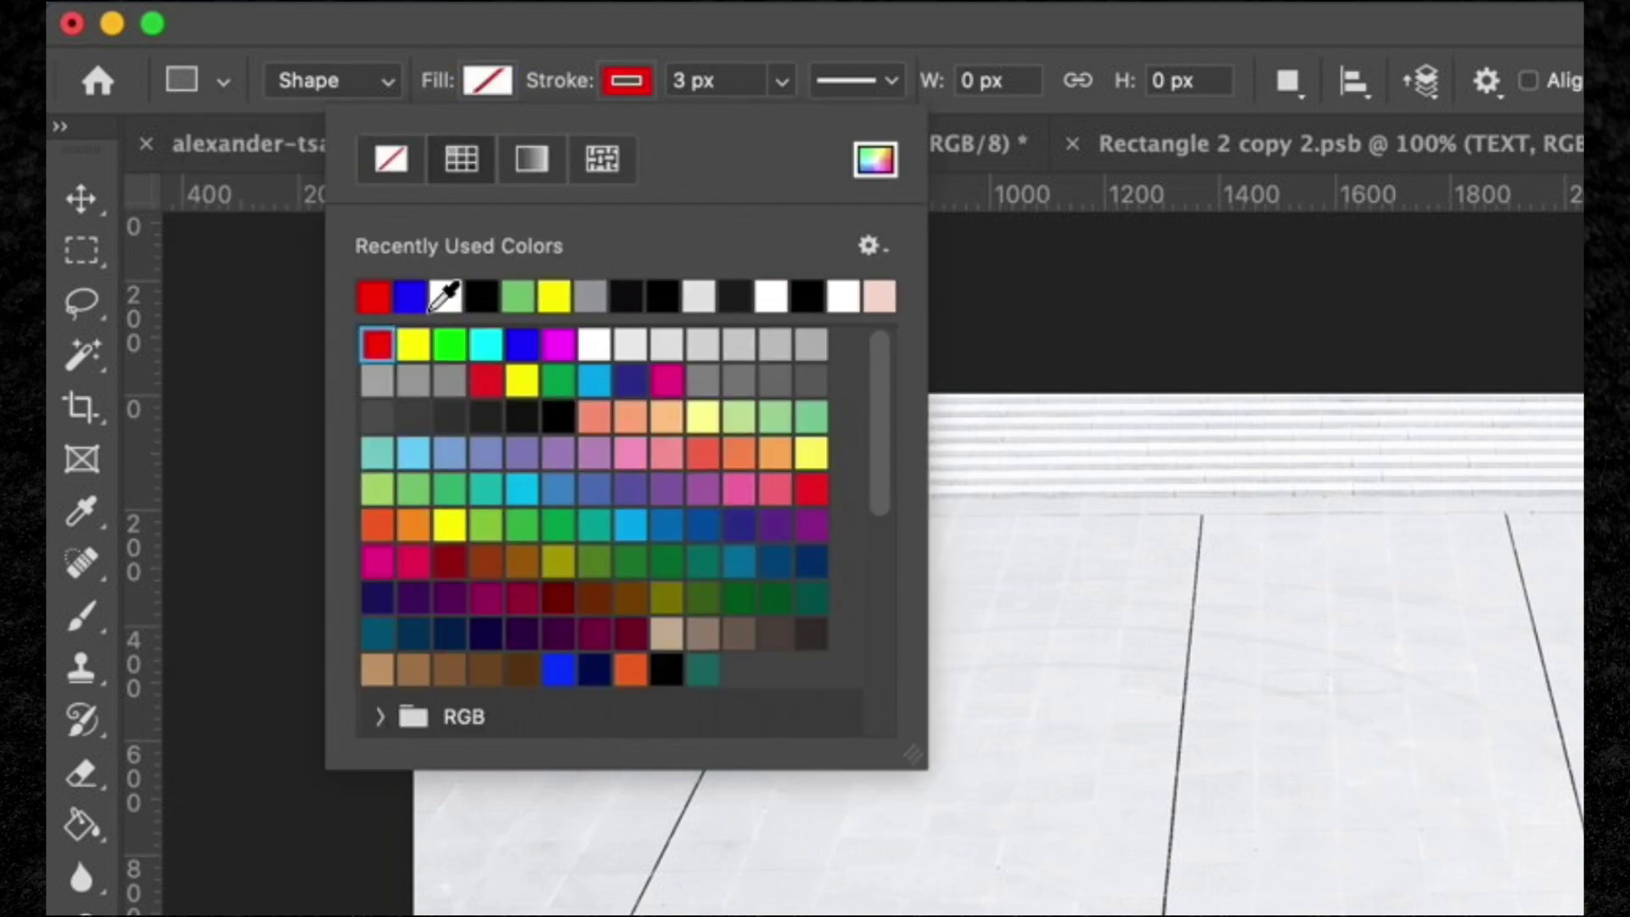
click(717, 78)
text(20)
key(Return)
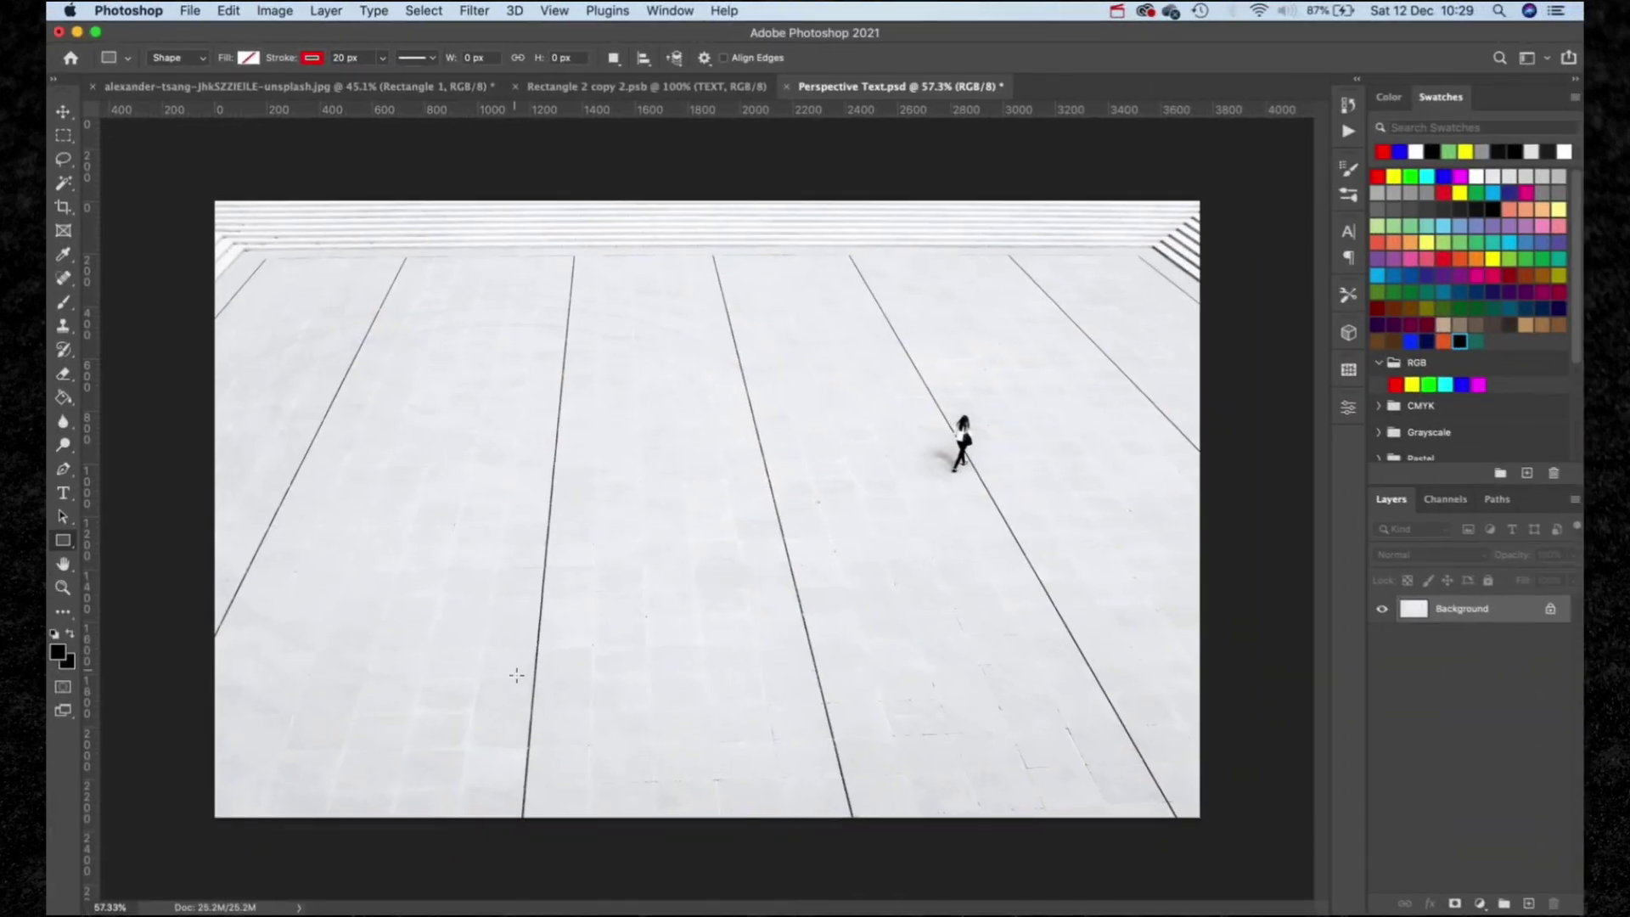
- Draw a tall rectangle over the centre floor strip and convert it to a smart object
drag(522, 821, 852, 218)
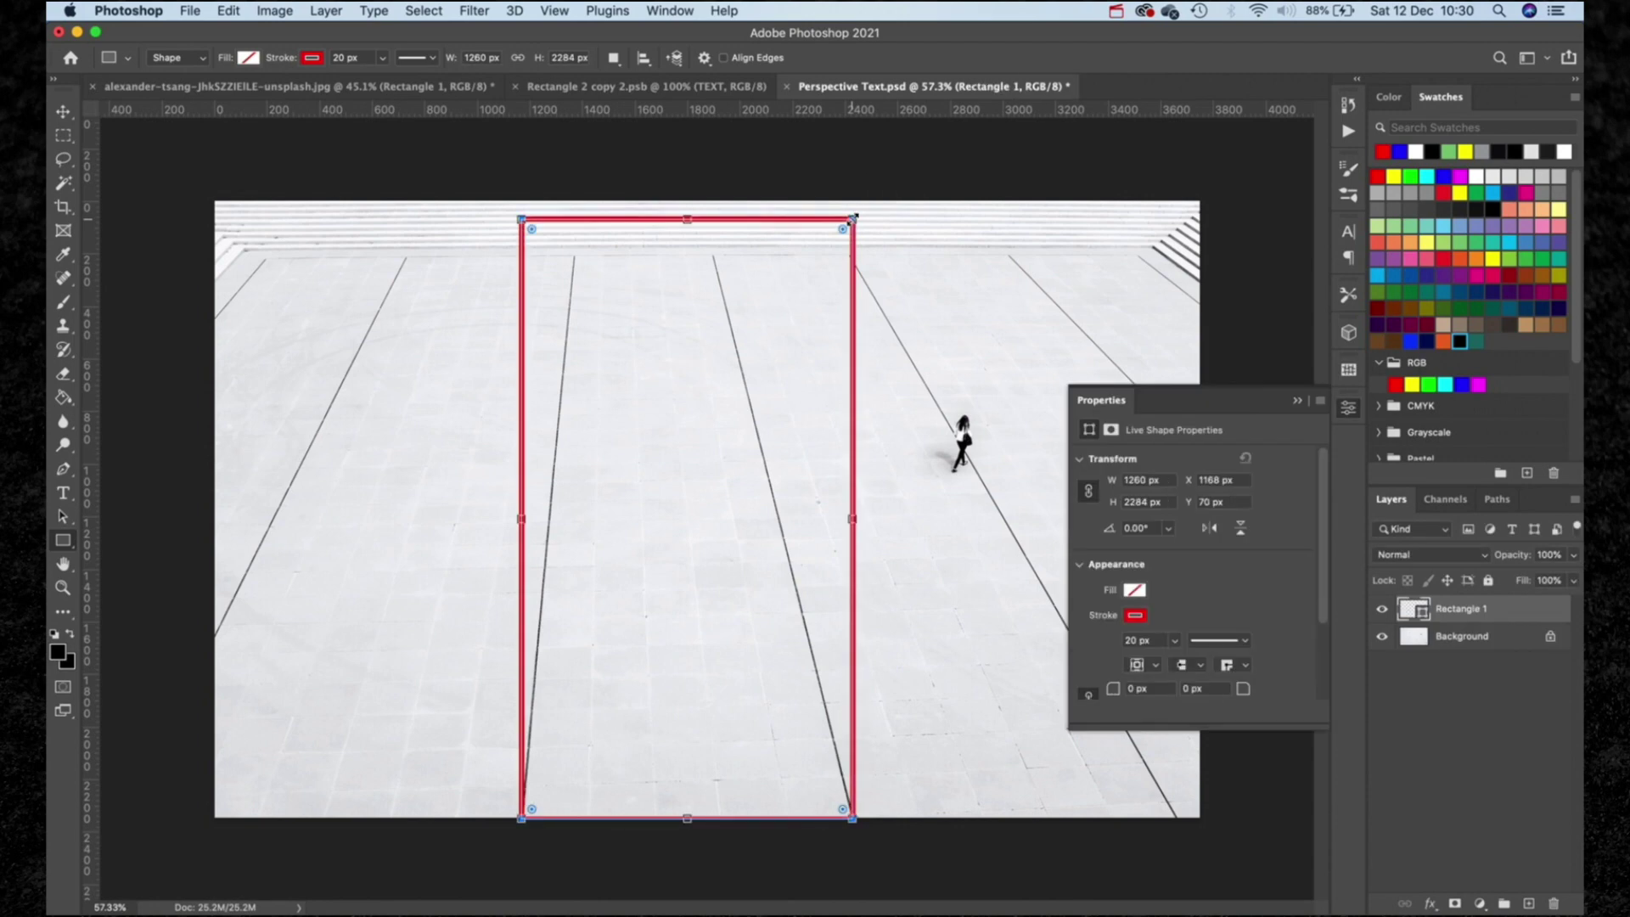
key(v)
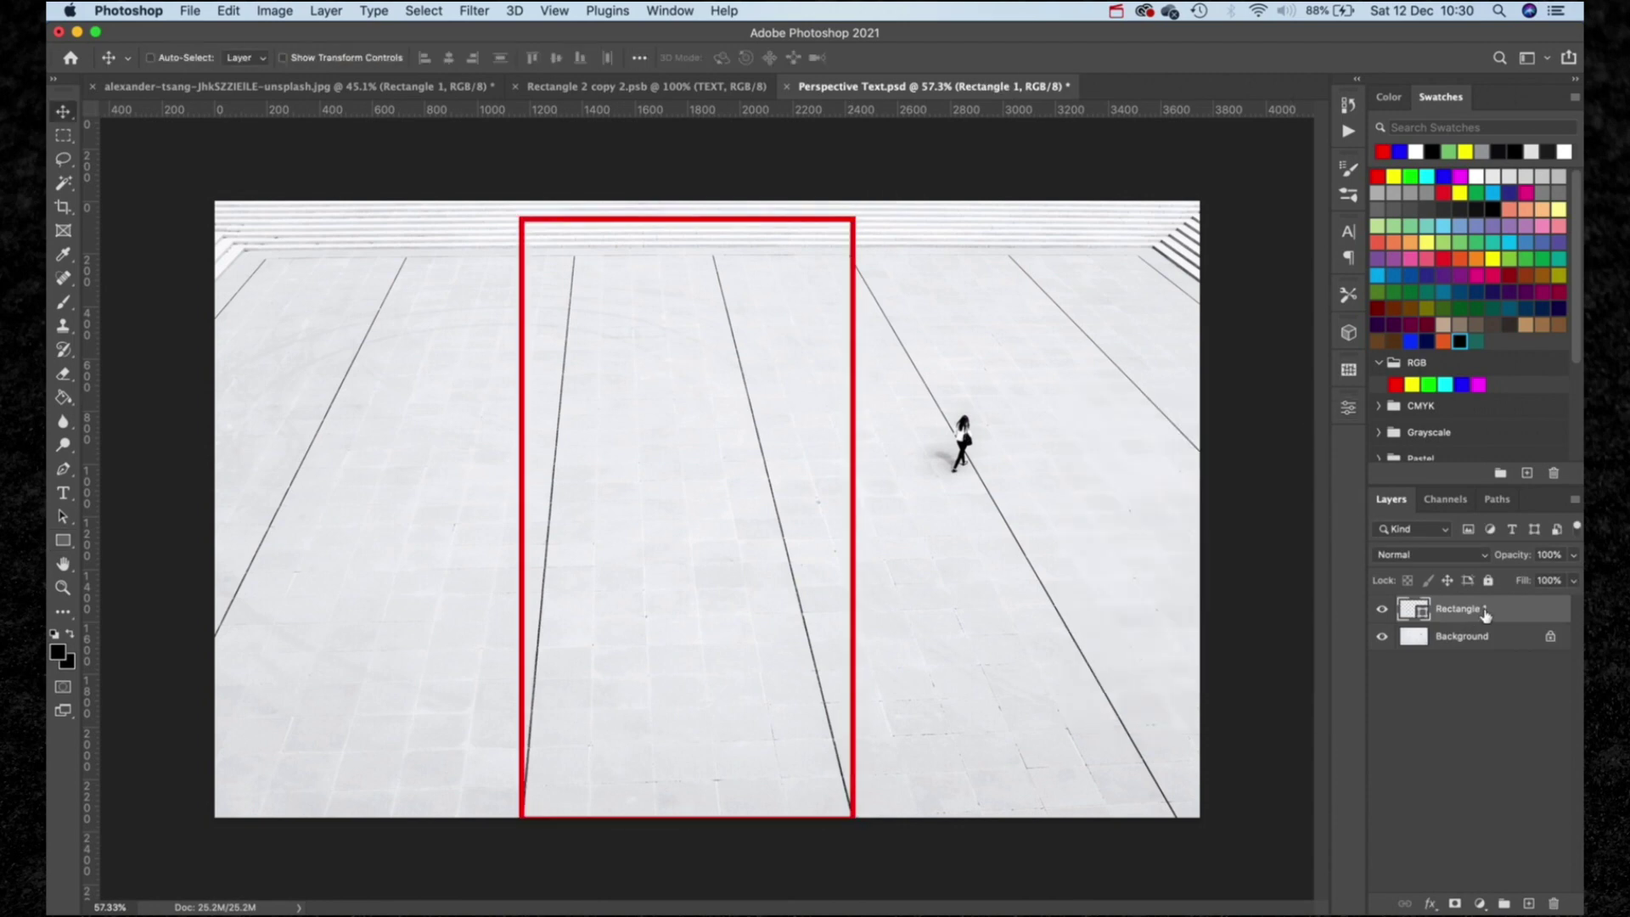
right_click(1484, 616)
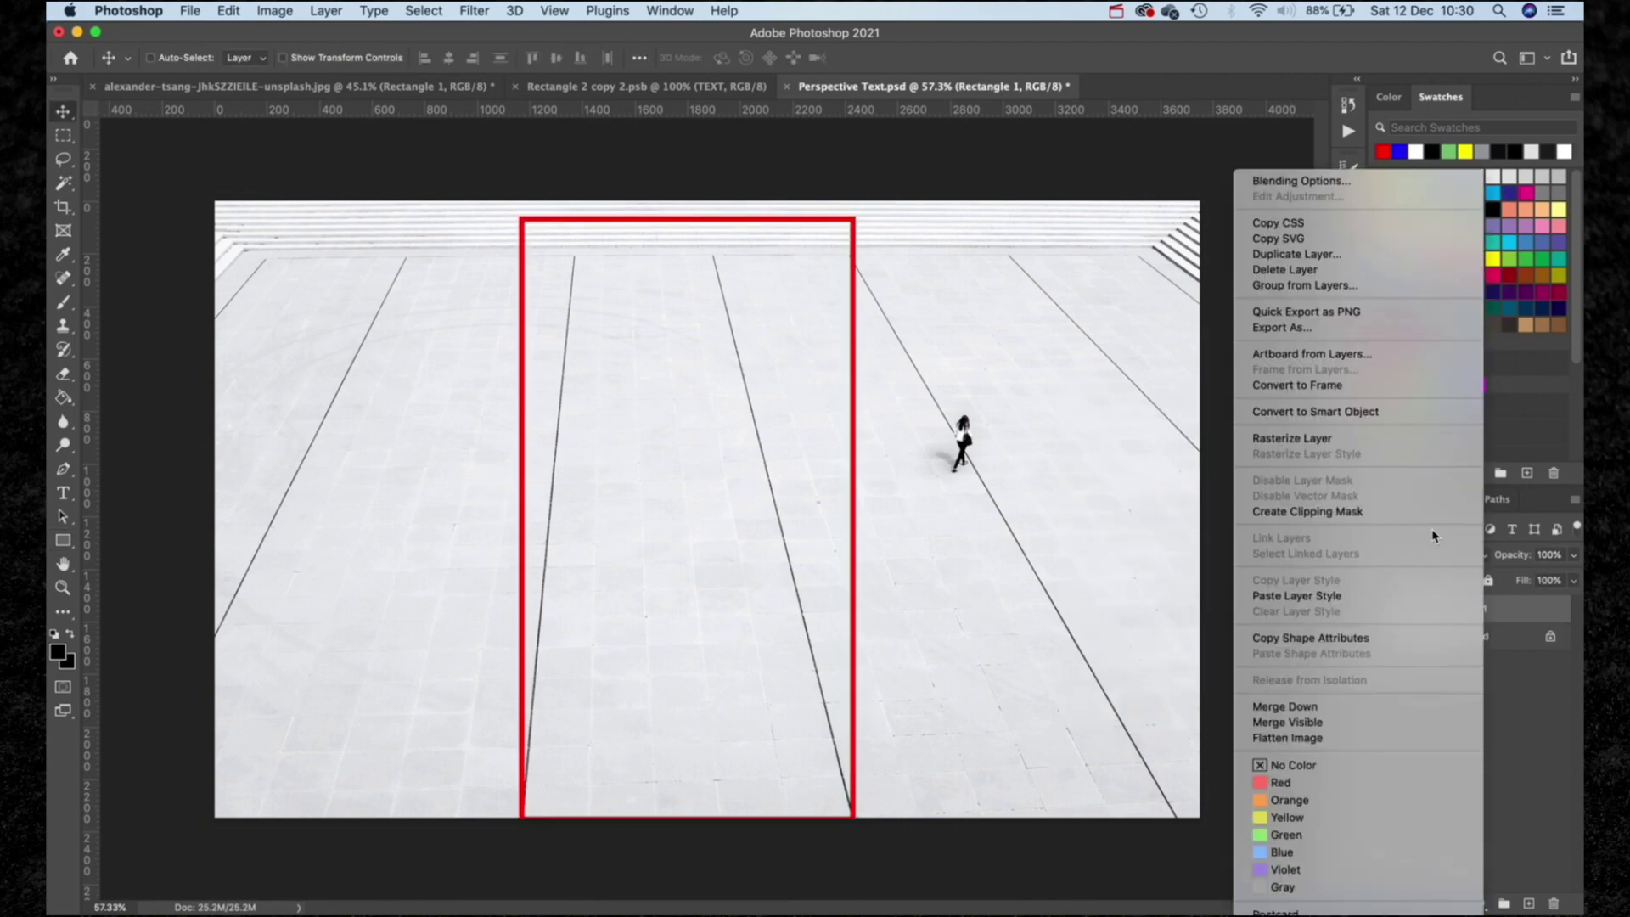
click(1409, 411)
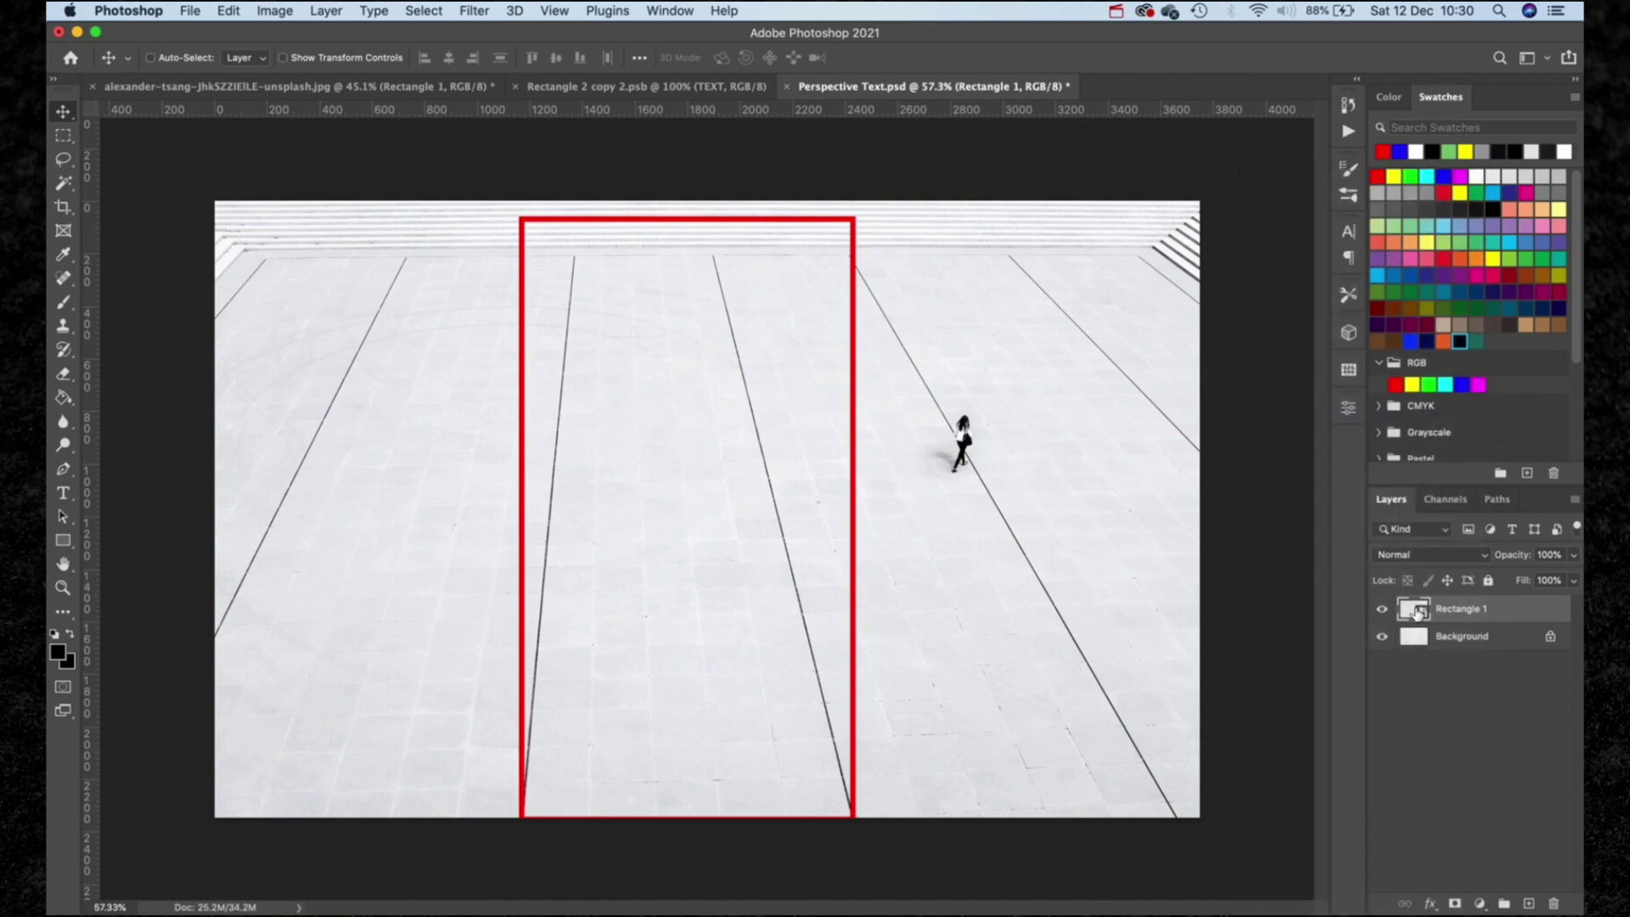
- Inside the rectangle's smart object, add the word PERSPECTIVE as black text
double_click(1415, 610)
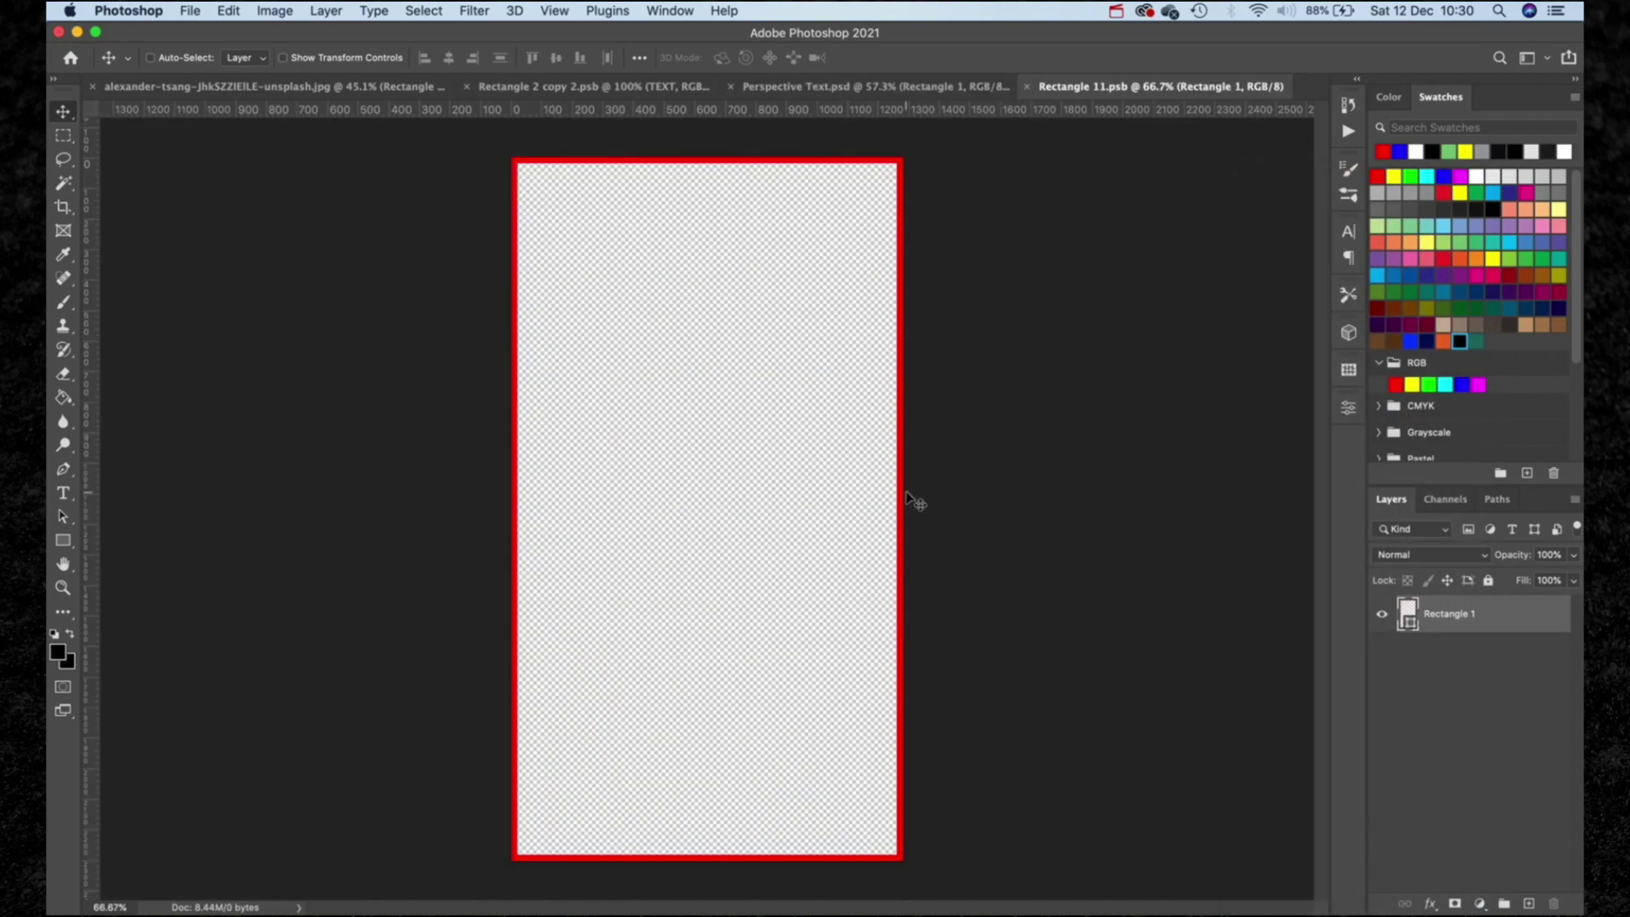
key(t)
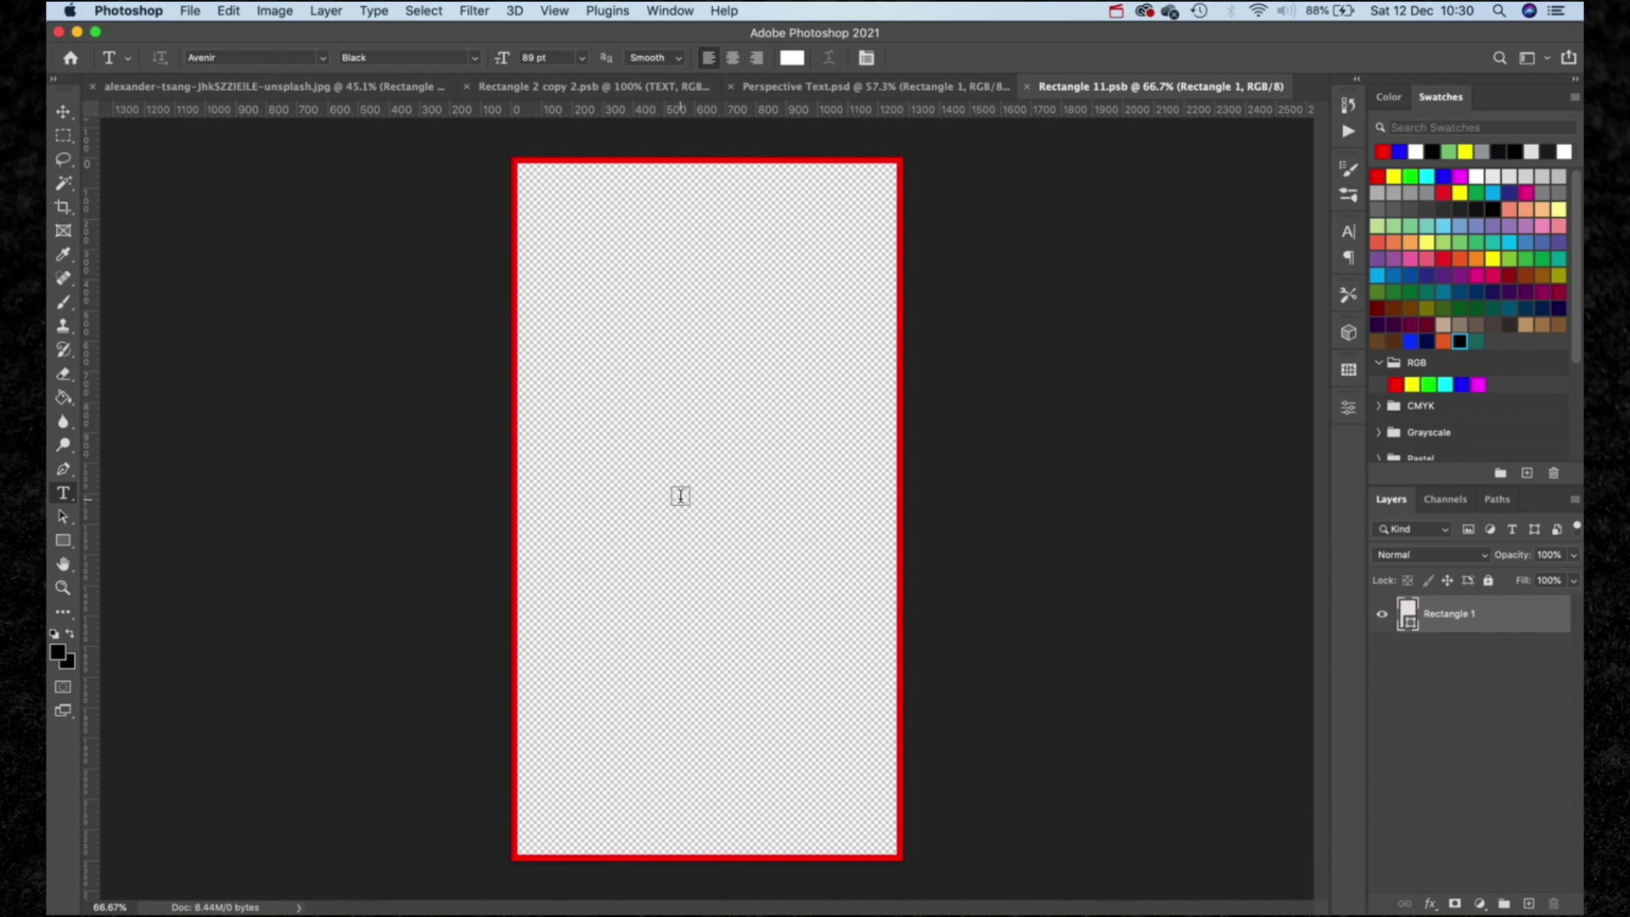
click(594, 491)
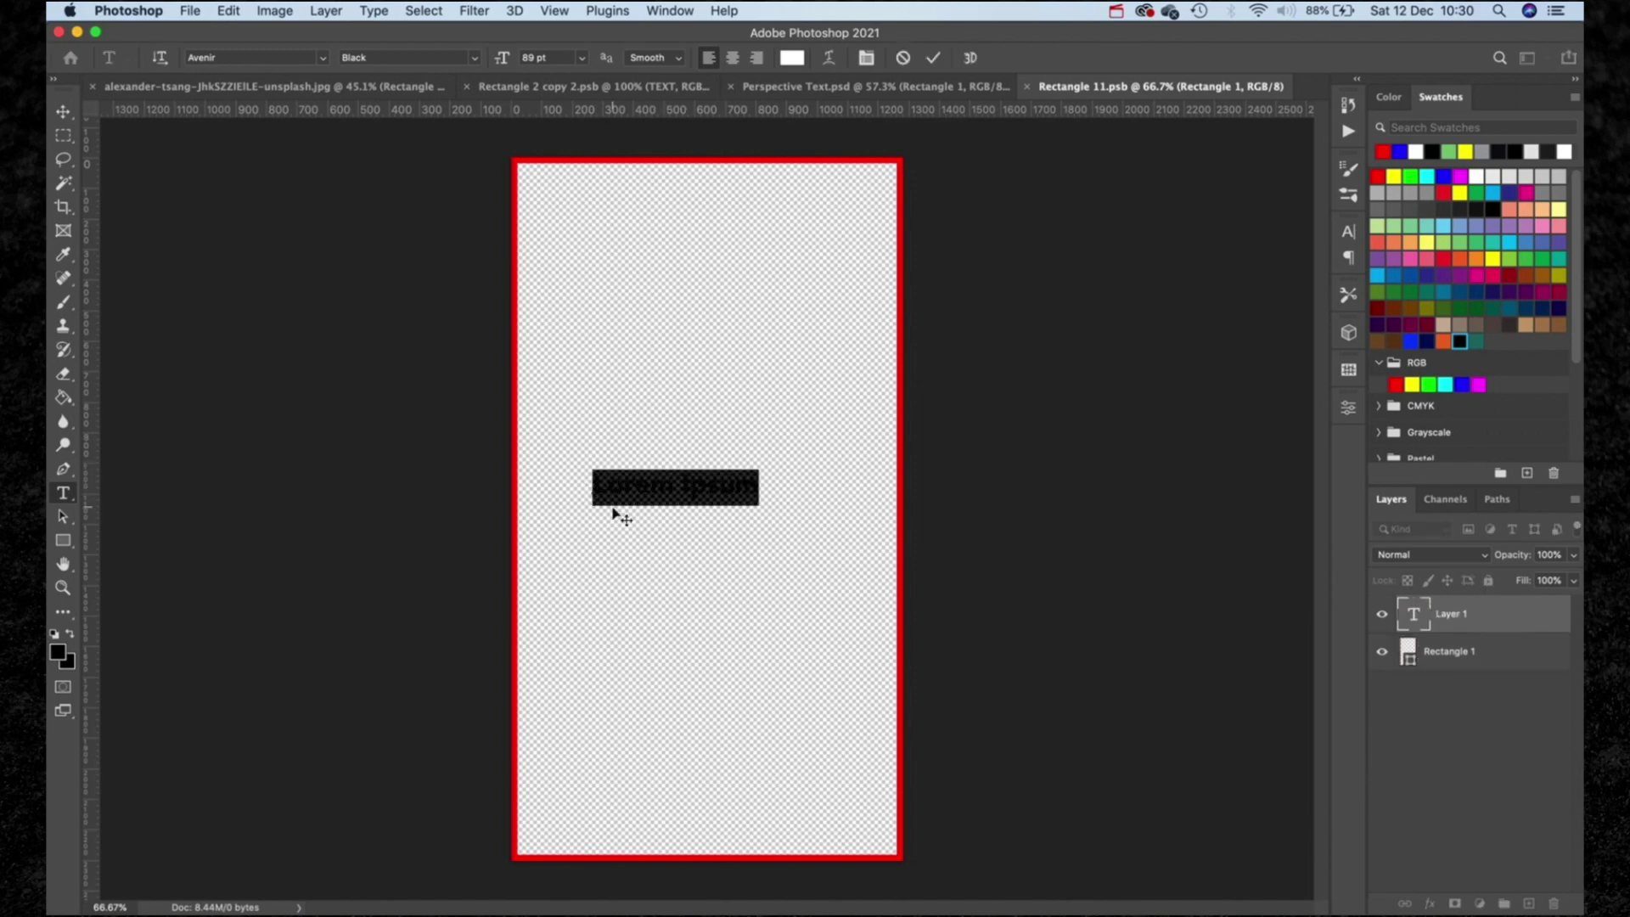
text(PERSPECTI)
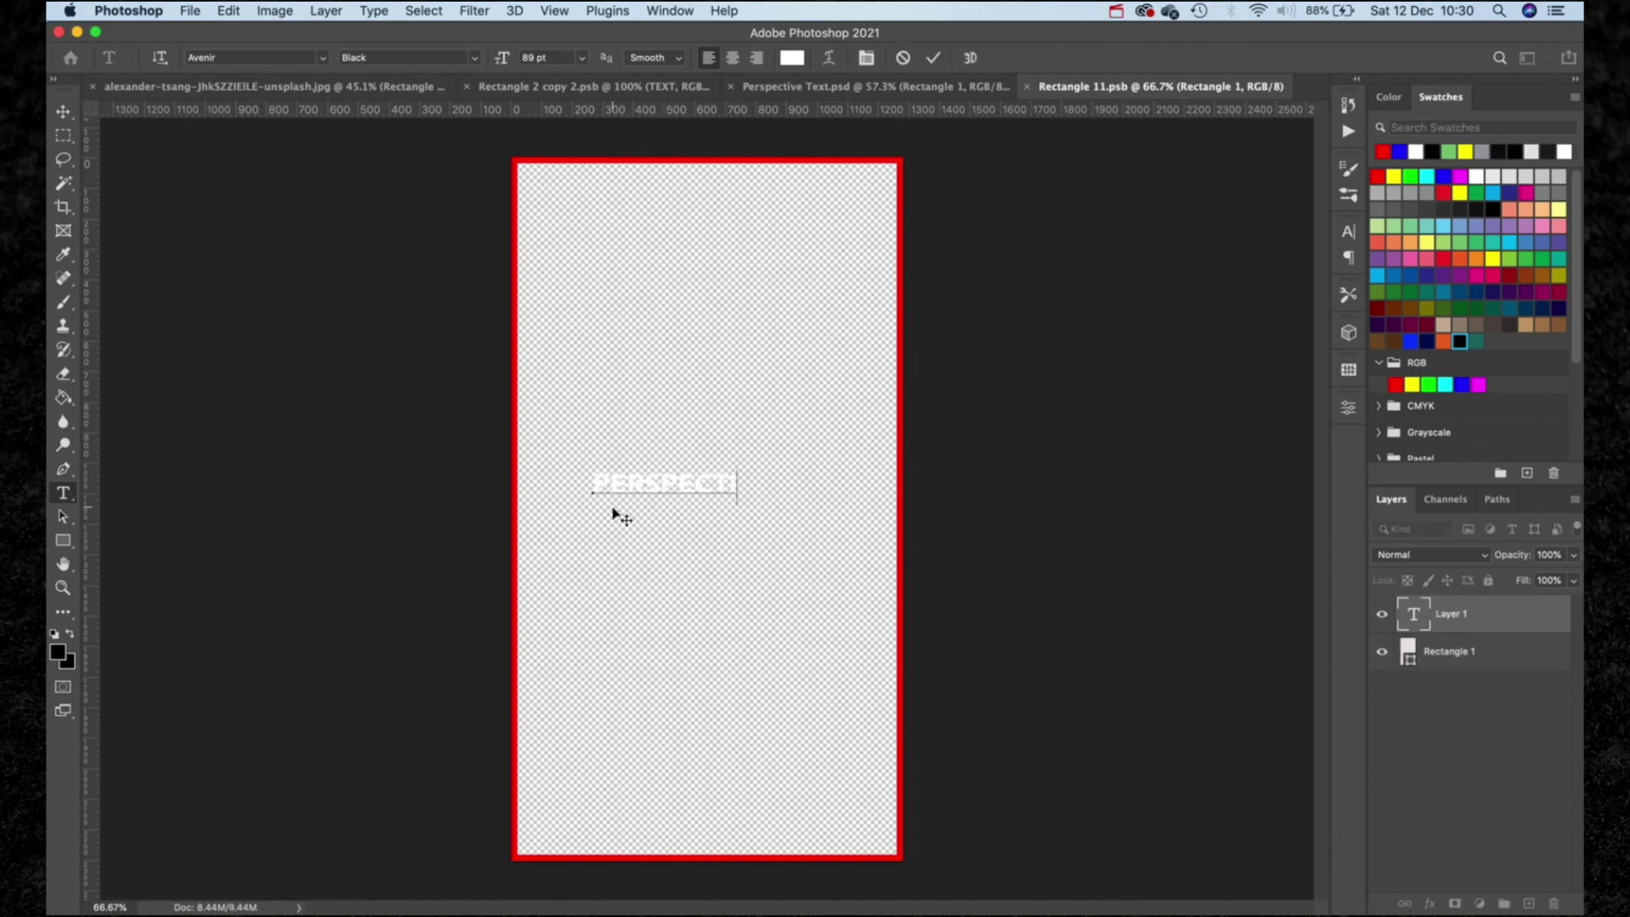
text(VE)
key(super+a)
key(alt+BackSpace)
key(Escape)
key(v)
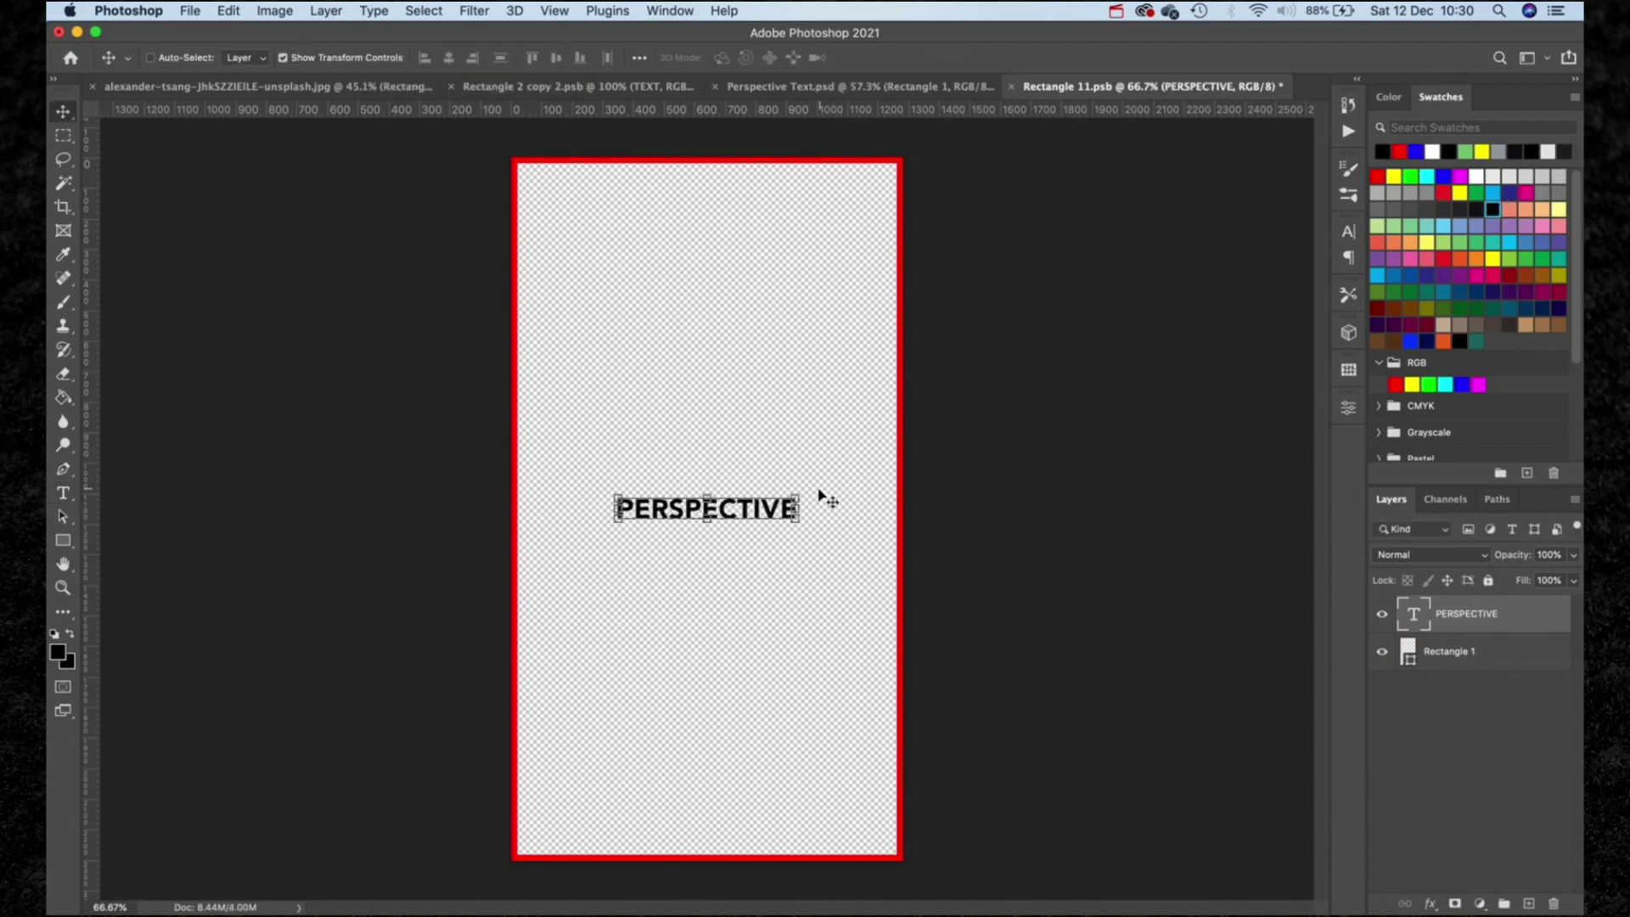
- Rotate the text 90°, enlarge it to the canvas height and centre it horizontally
key(super+t)
drag(811, 496, 718, 617)
drag(725, 421, 774, 160)
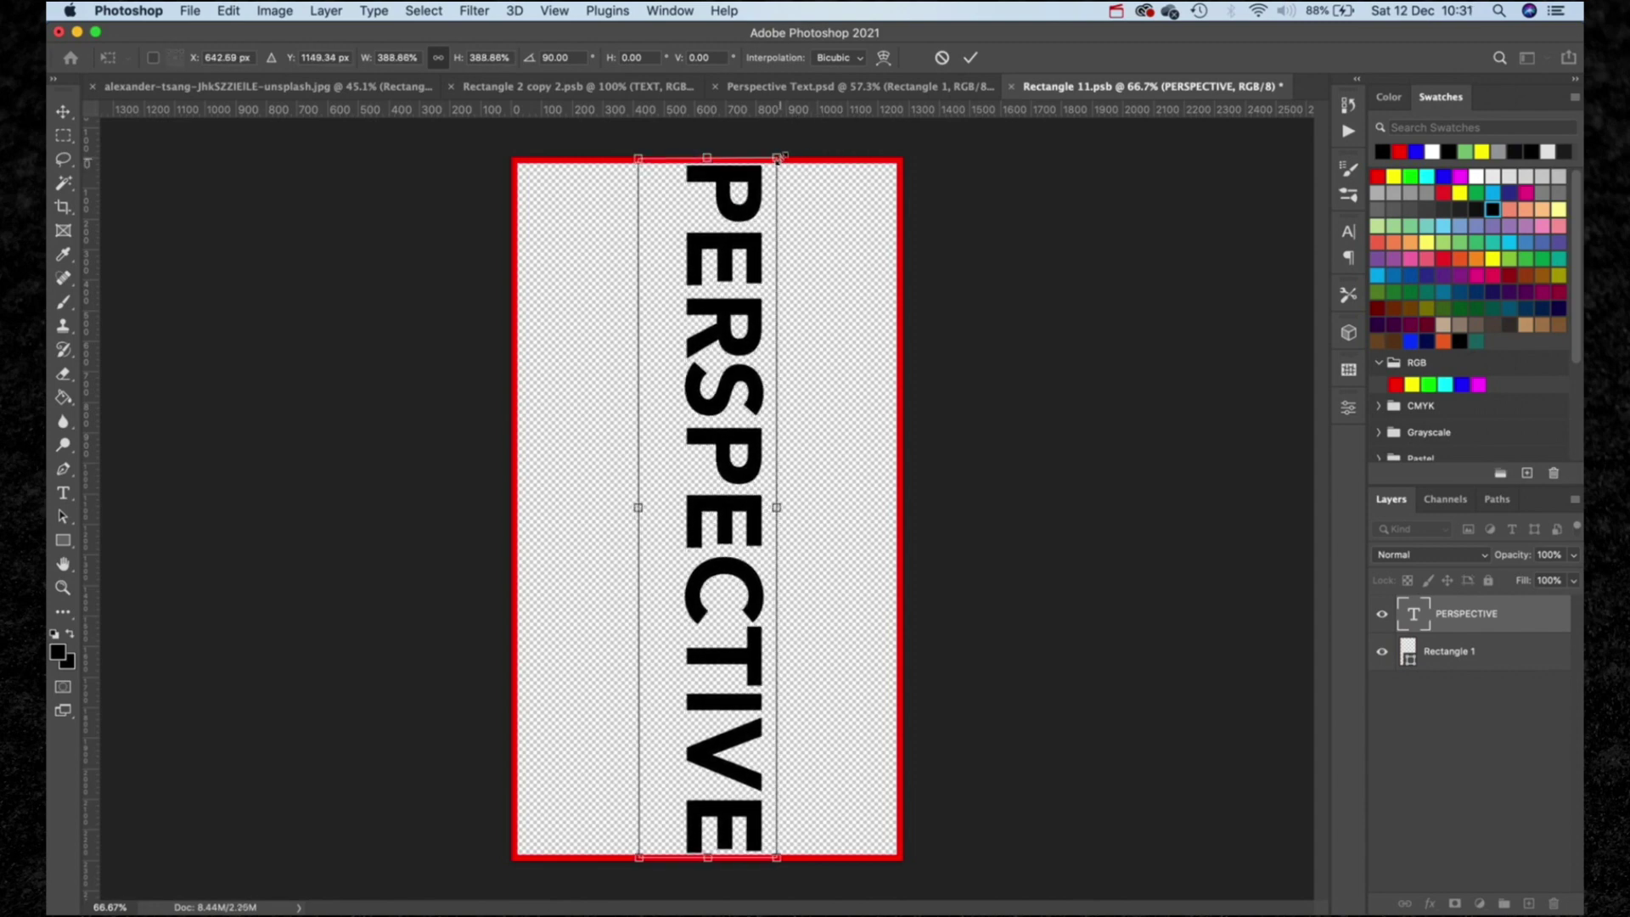
key(Return)
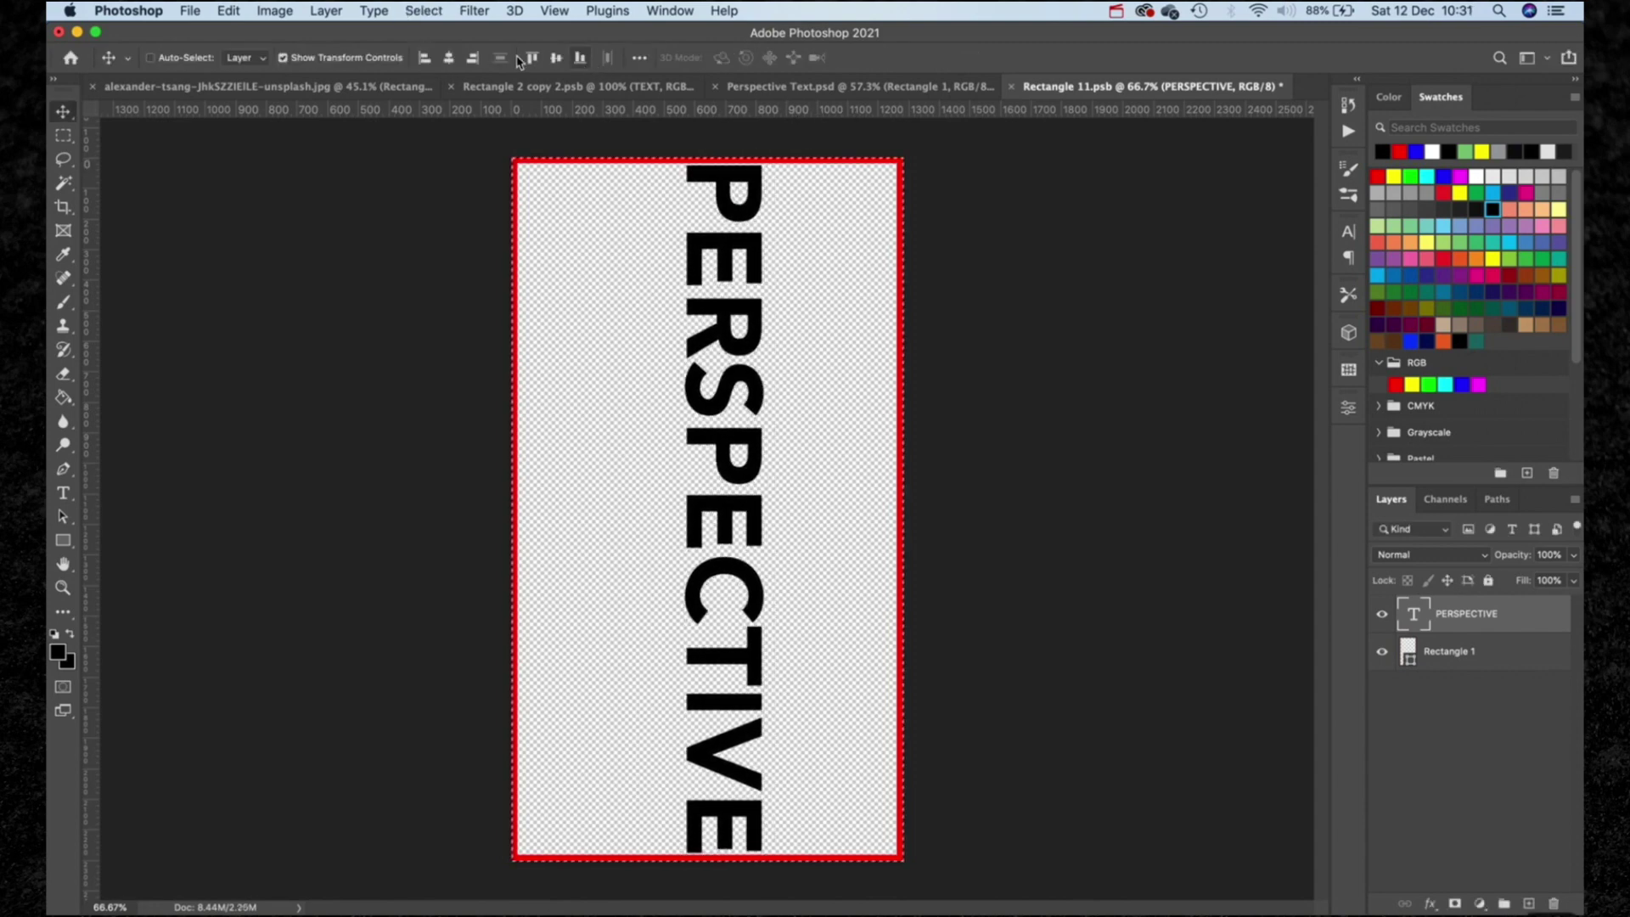
click(448, 58)
key(super+d)
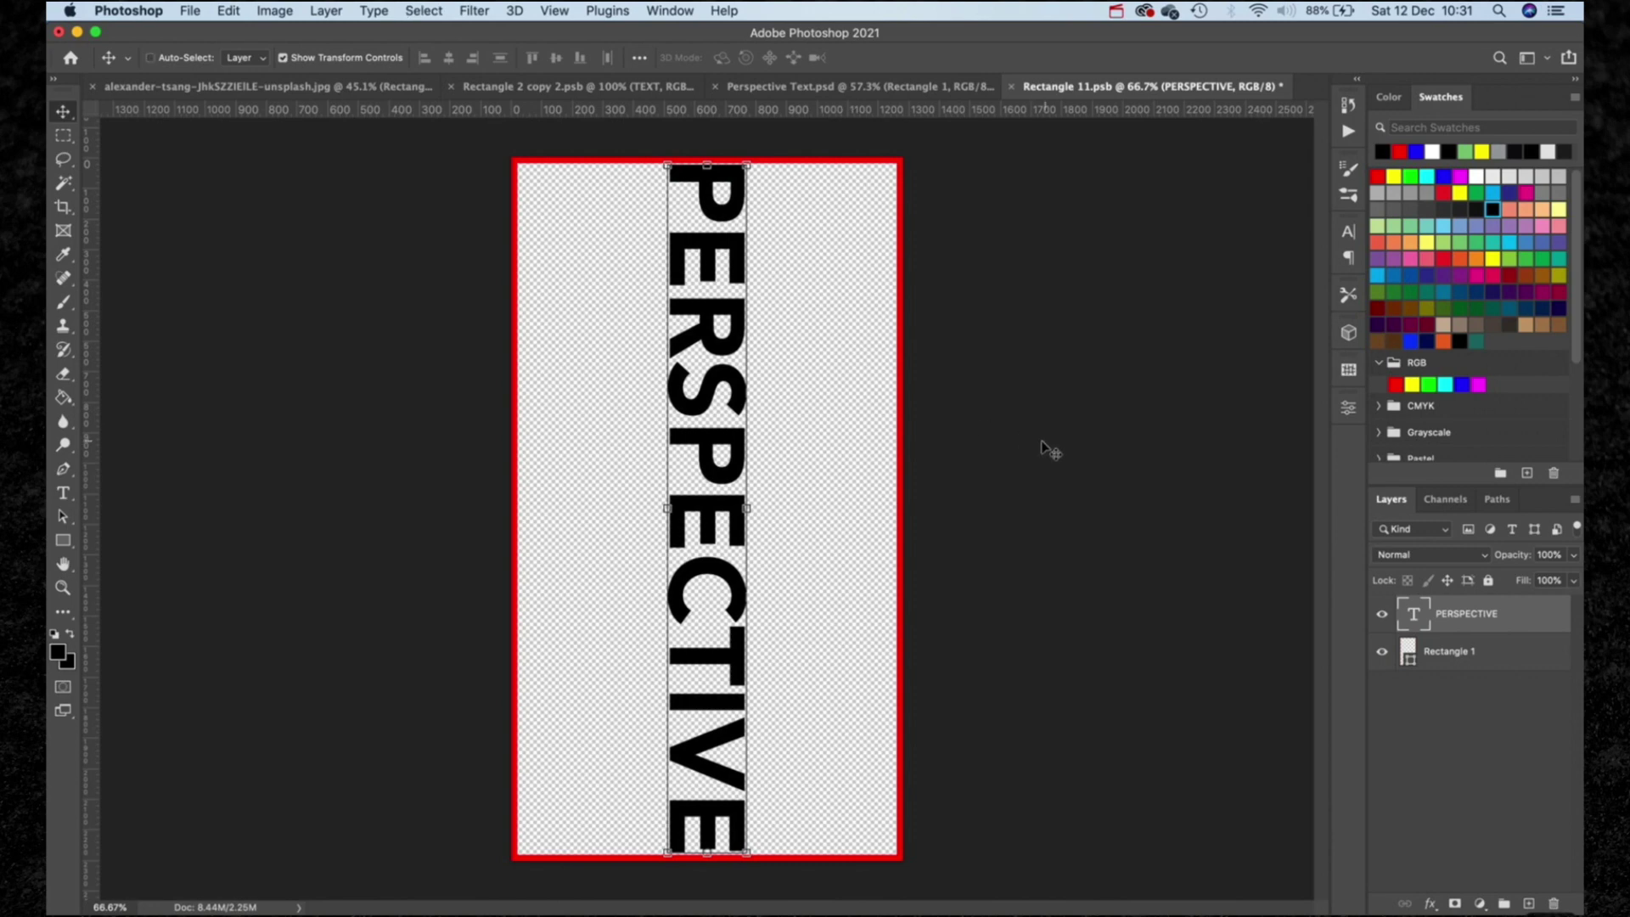
- Make the text a smart object, stretch it in perspective to the canvas edges, hide Rectangle 1 and save
right_click(1466, 619)
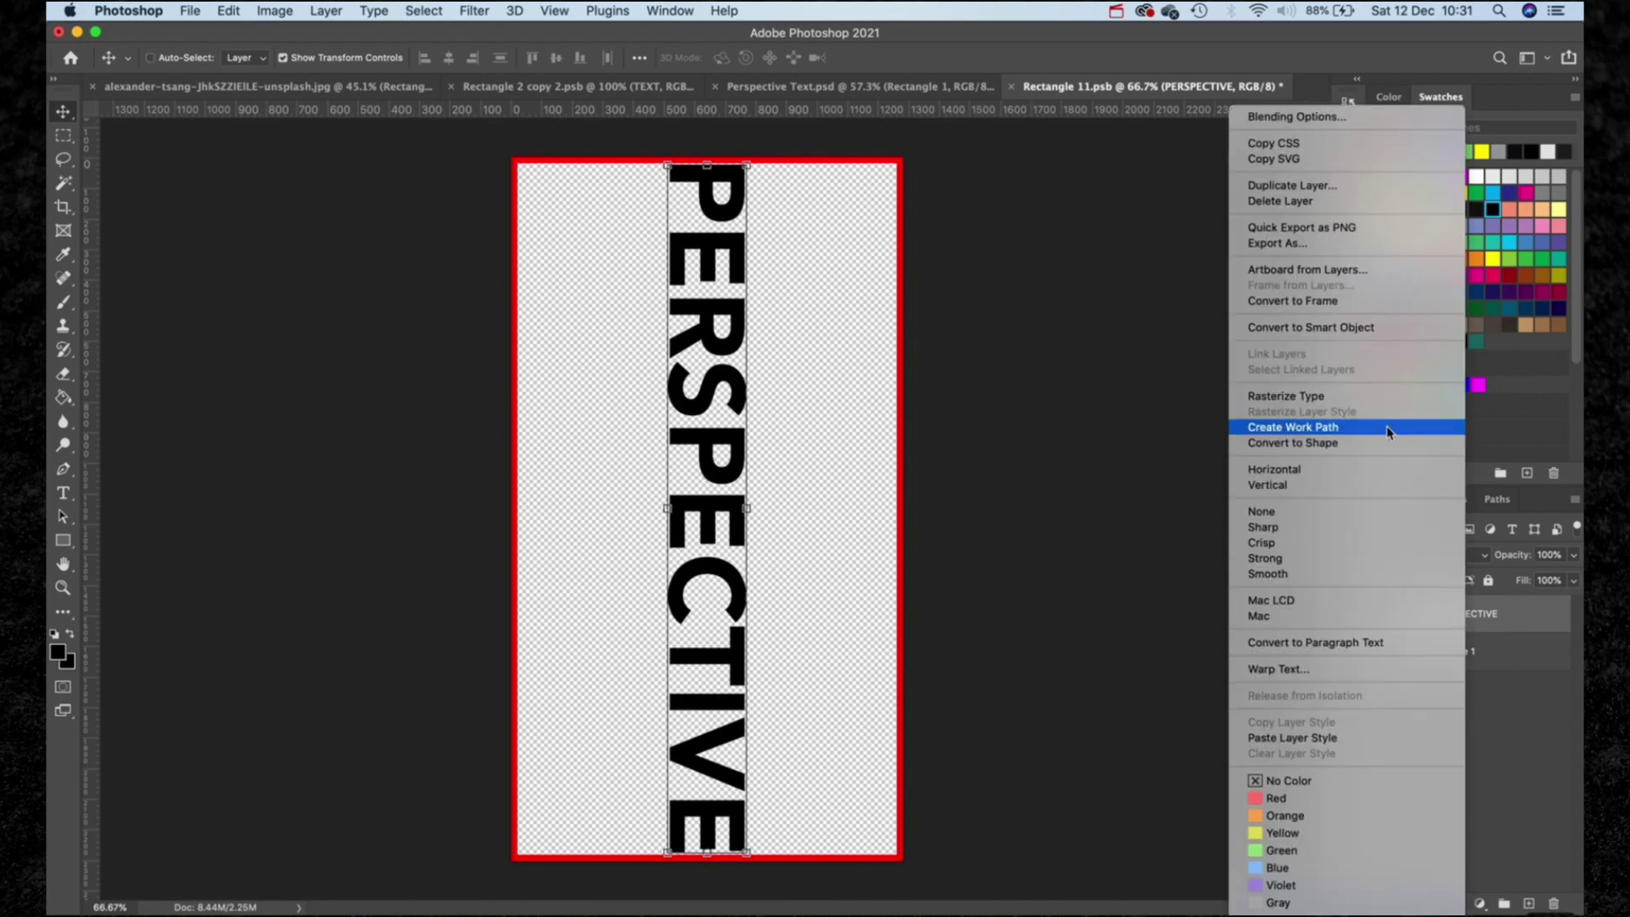
click(1381, 334)
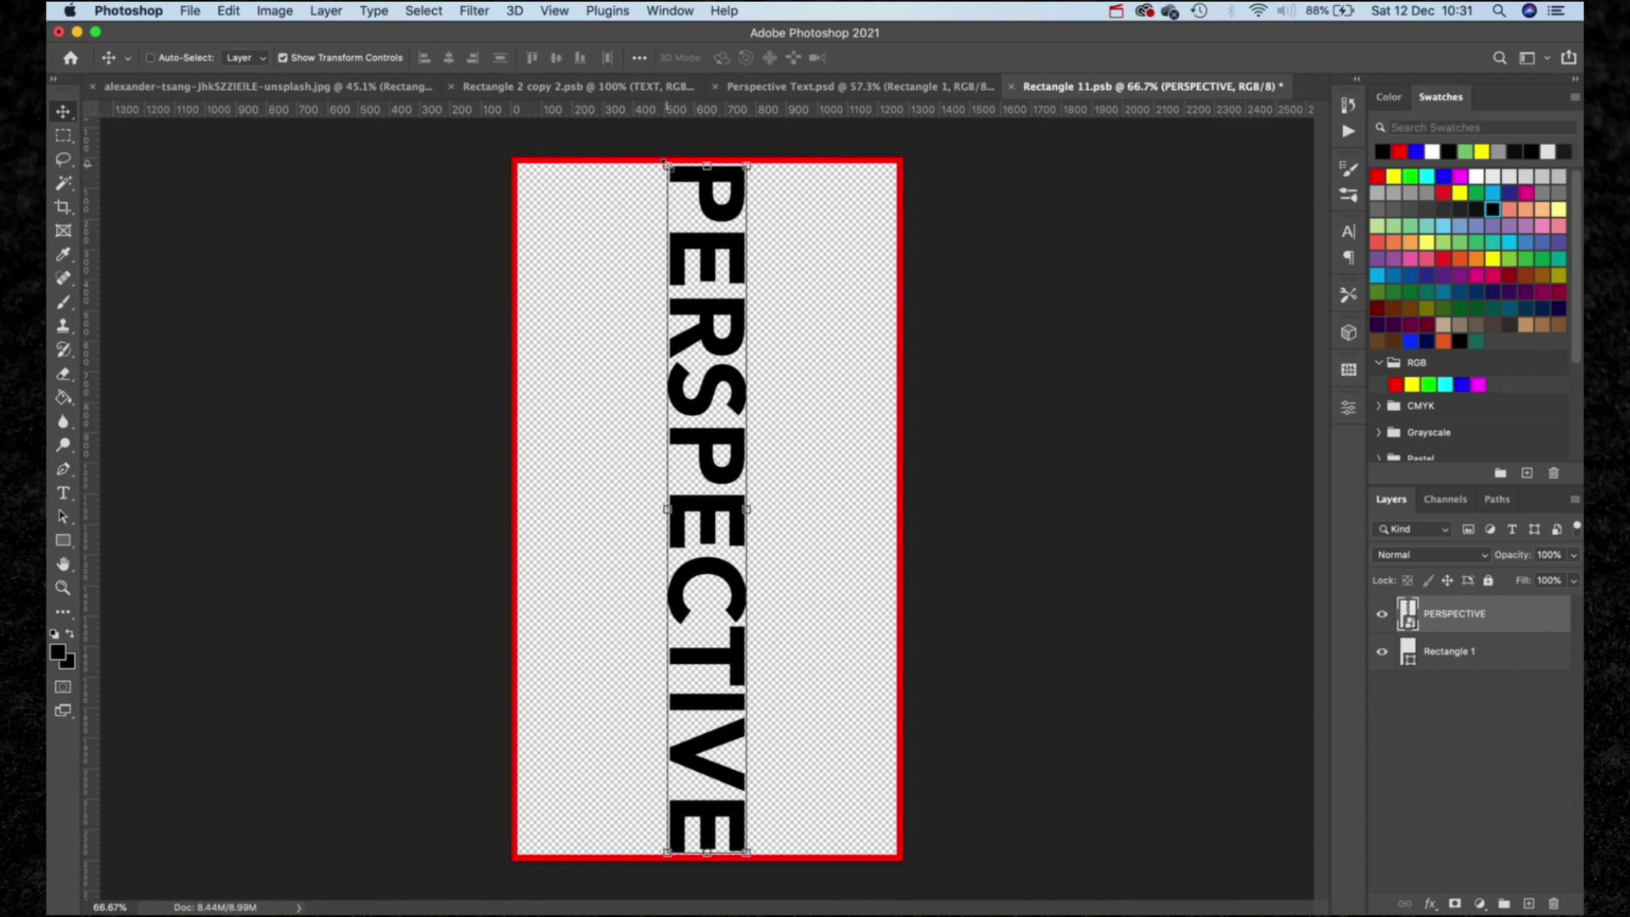
drag(668, 168, 519, 165)
drag(746, 166, 896, 162)
drag(668, 851, 519, 858)
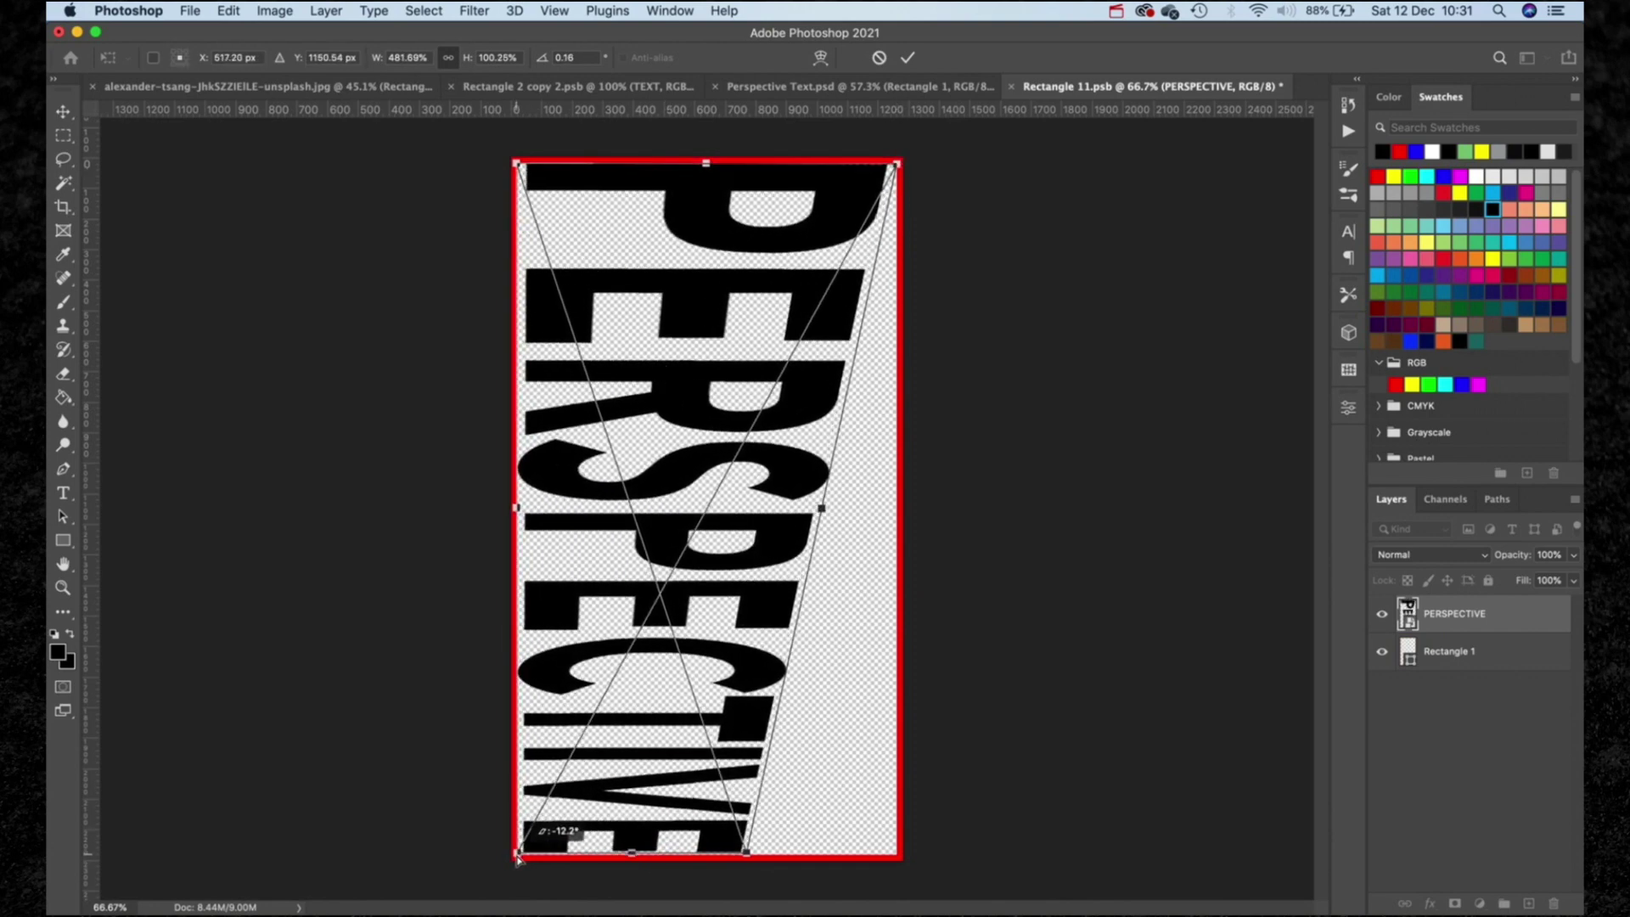
drag(896, 854, 901, 860)
key(Return)
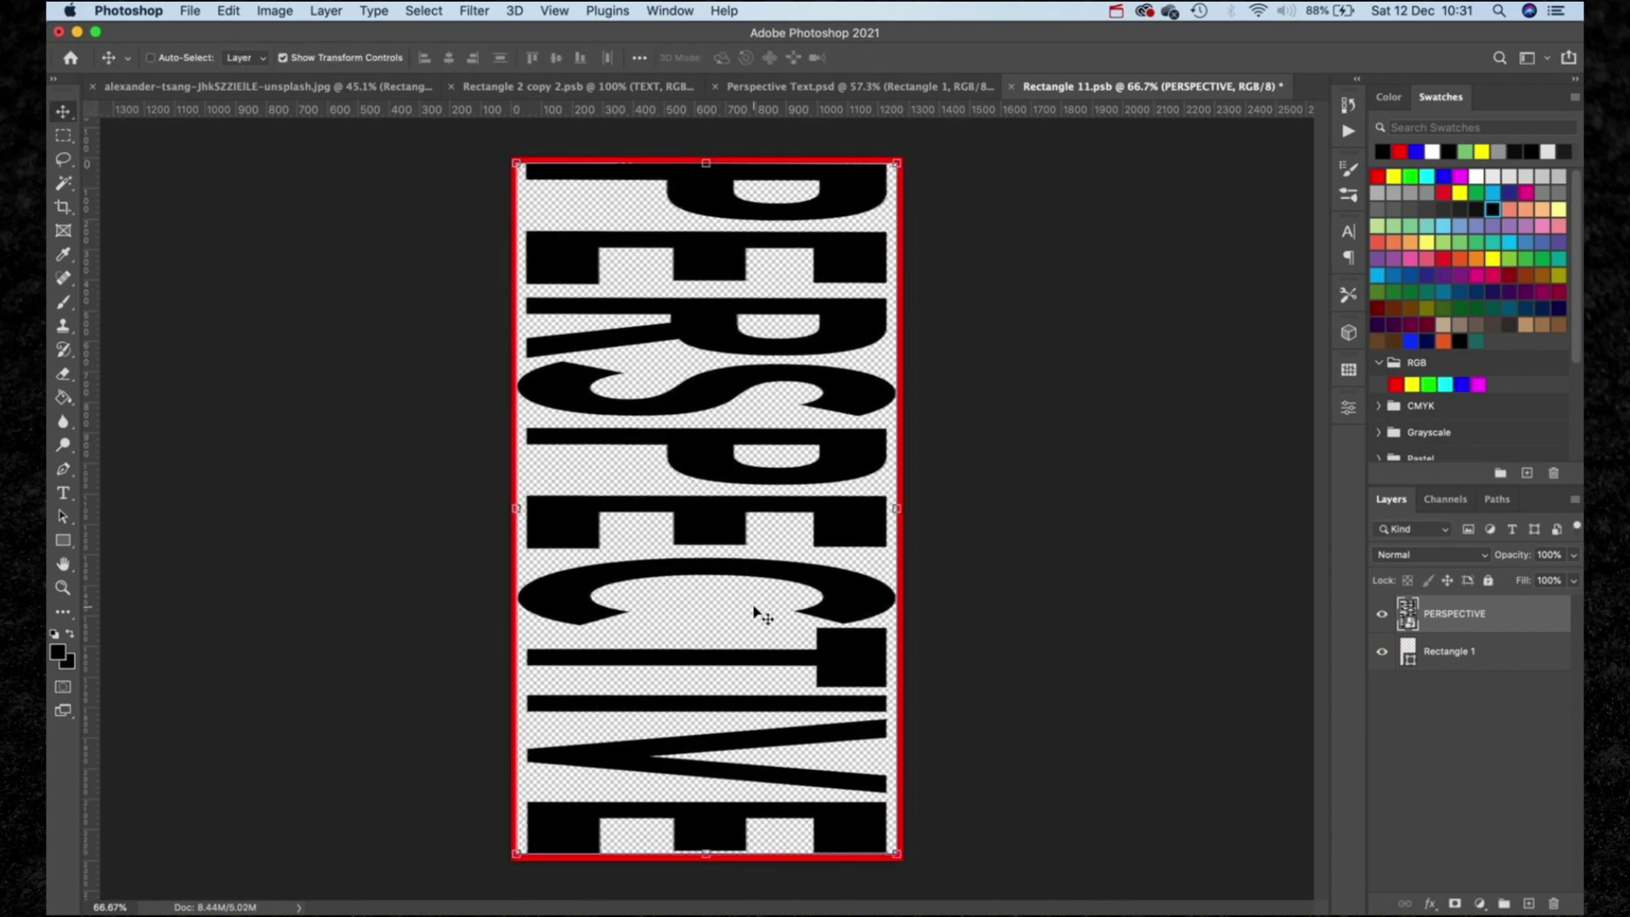
click(1383, 656)
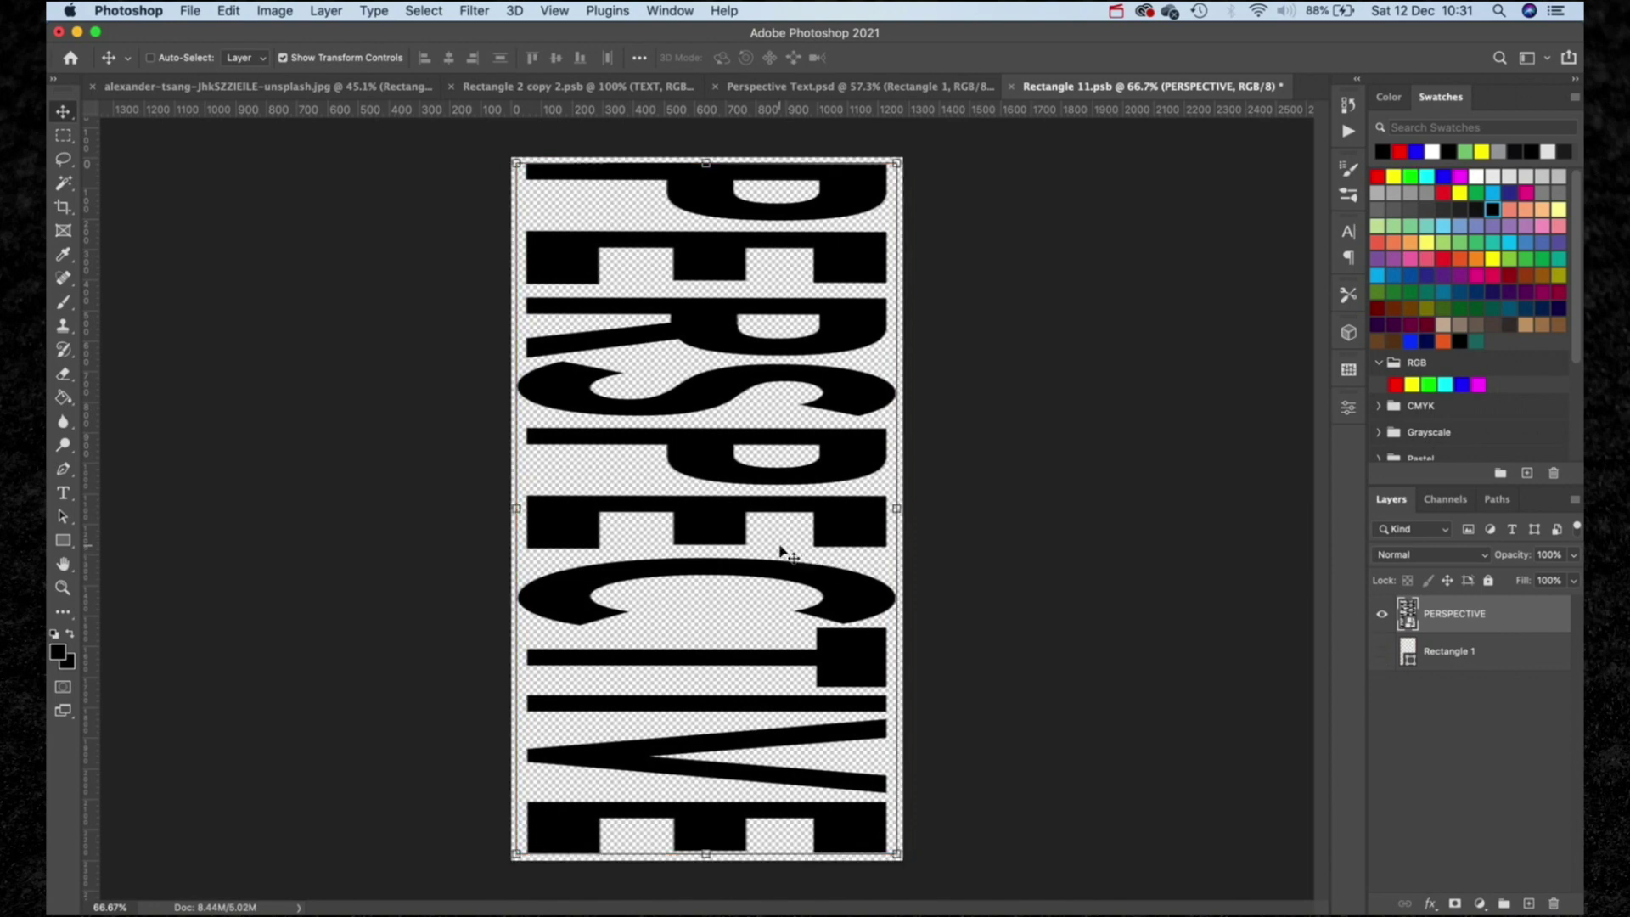
key(super+s)
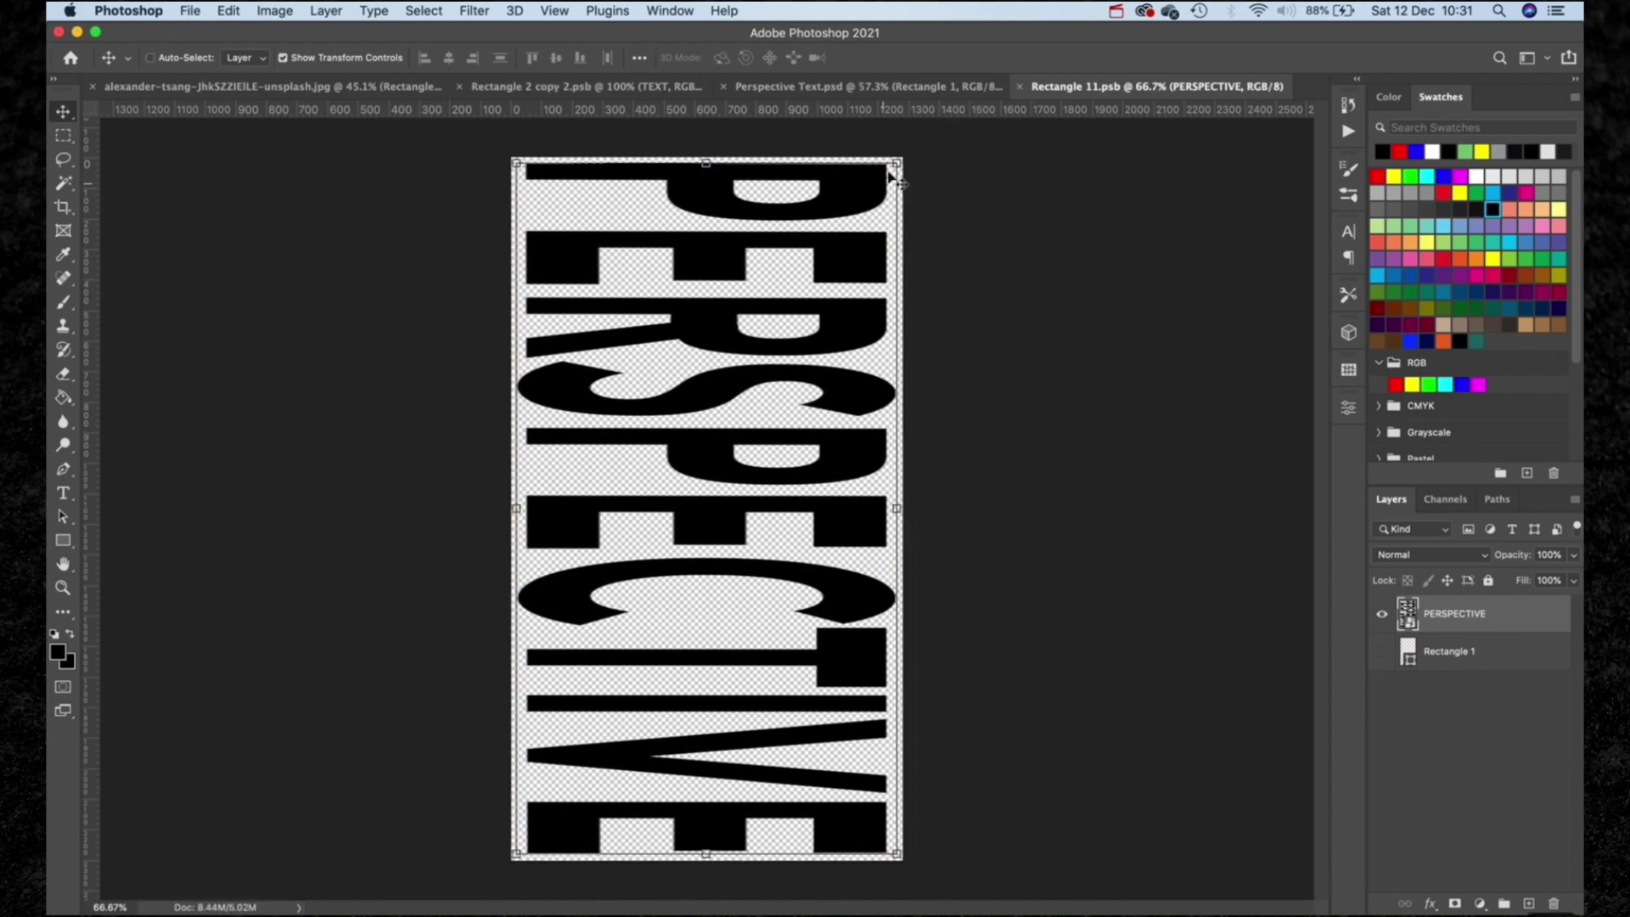
- In Perspective Text.psd, move the text's four corners onto the central lane's converging floor lines
click(898, 87)
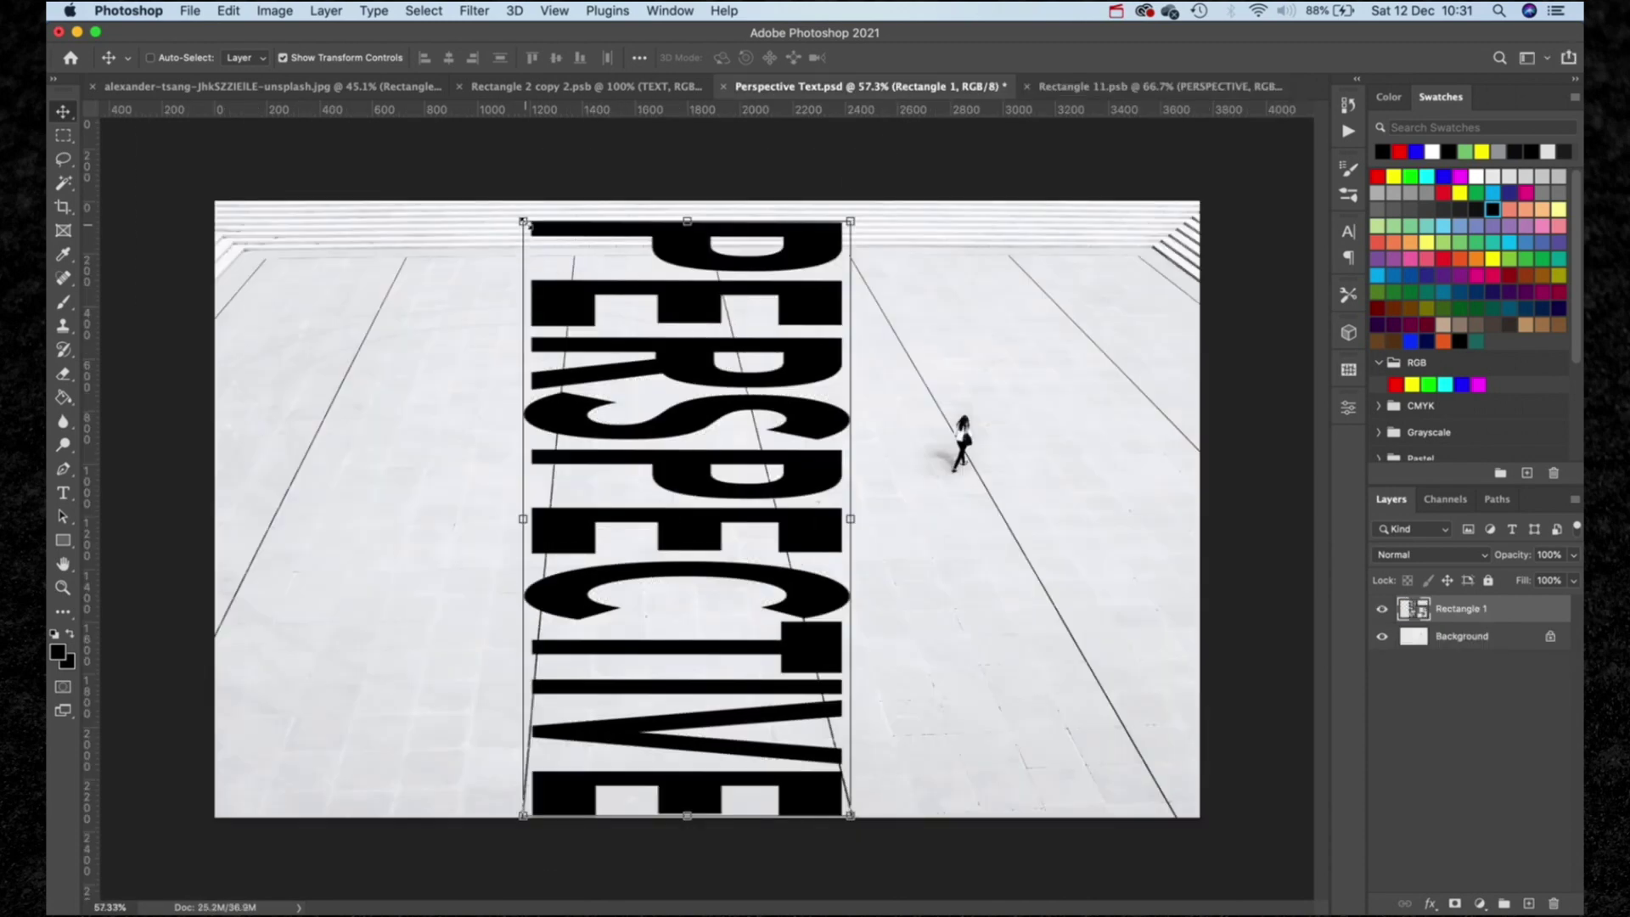
drag(526, 224, 579, 265)
drag(855, 217, 716, 255)
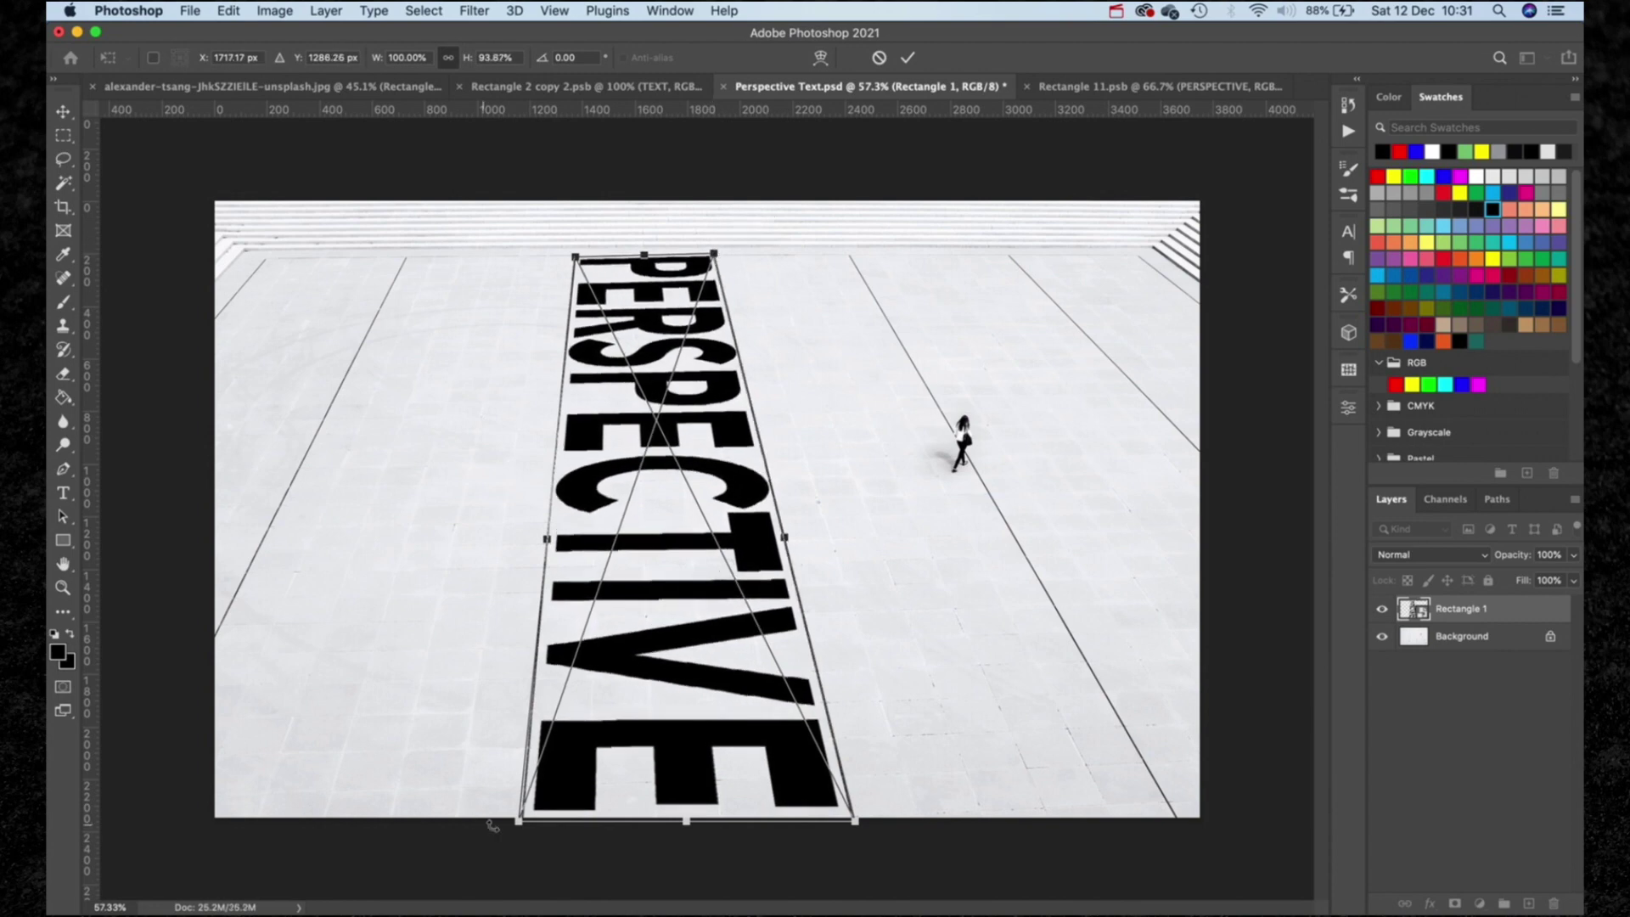
drag(521, 827, 522, 820)
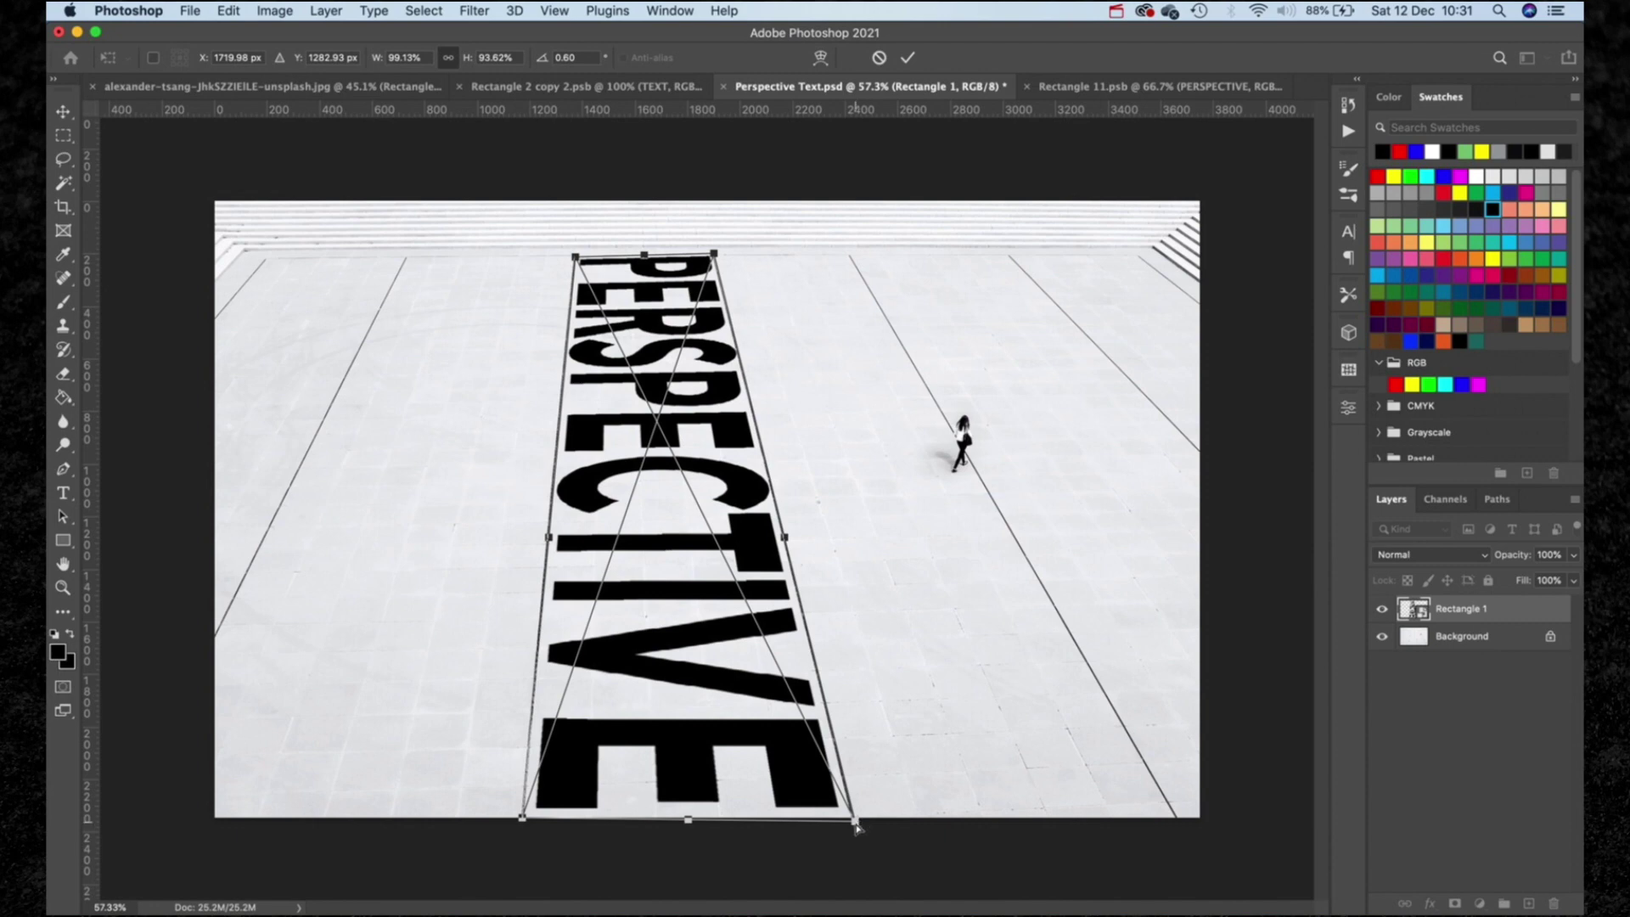
drag(857, 828, 854, 821)
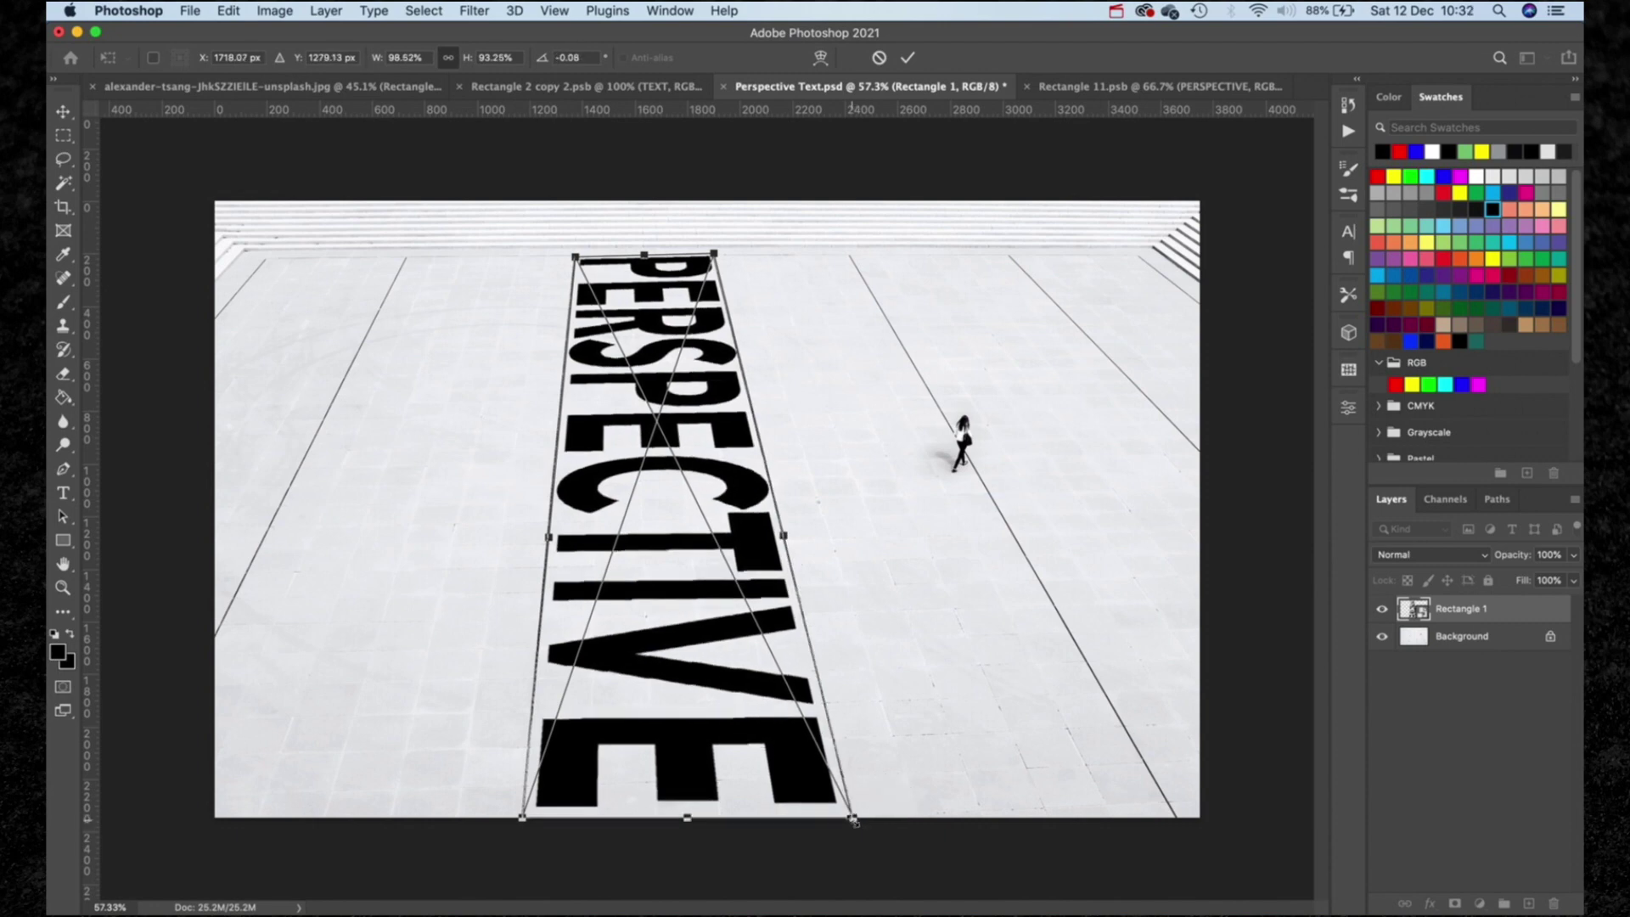
drag(714, 254, 714, 256)
key(Return)
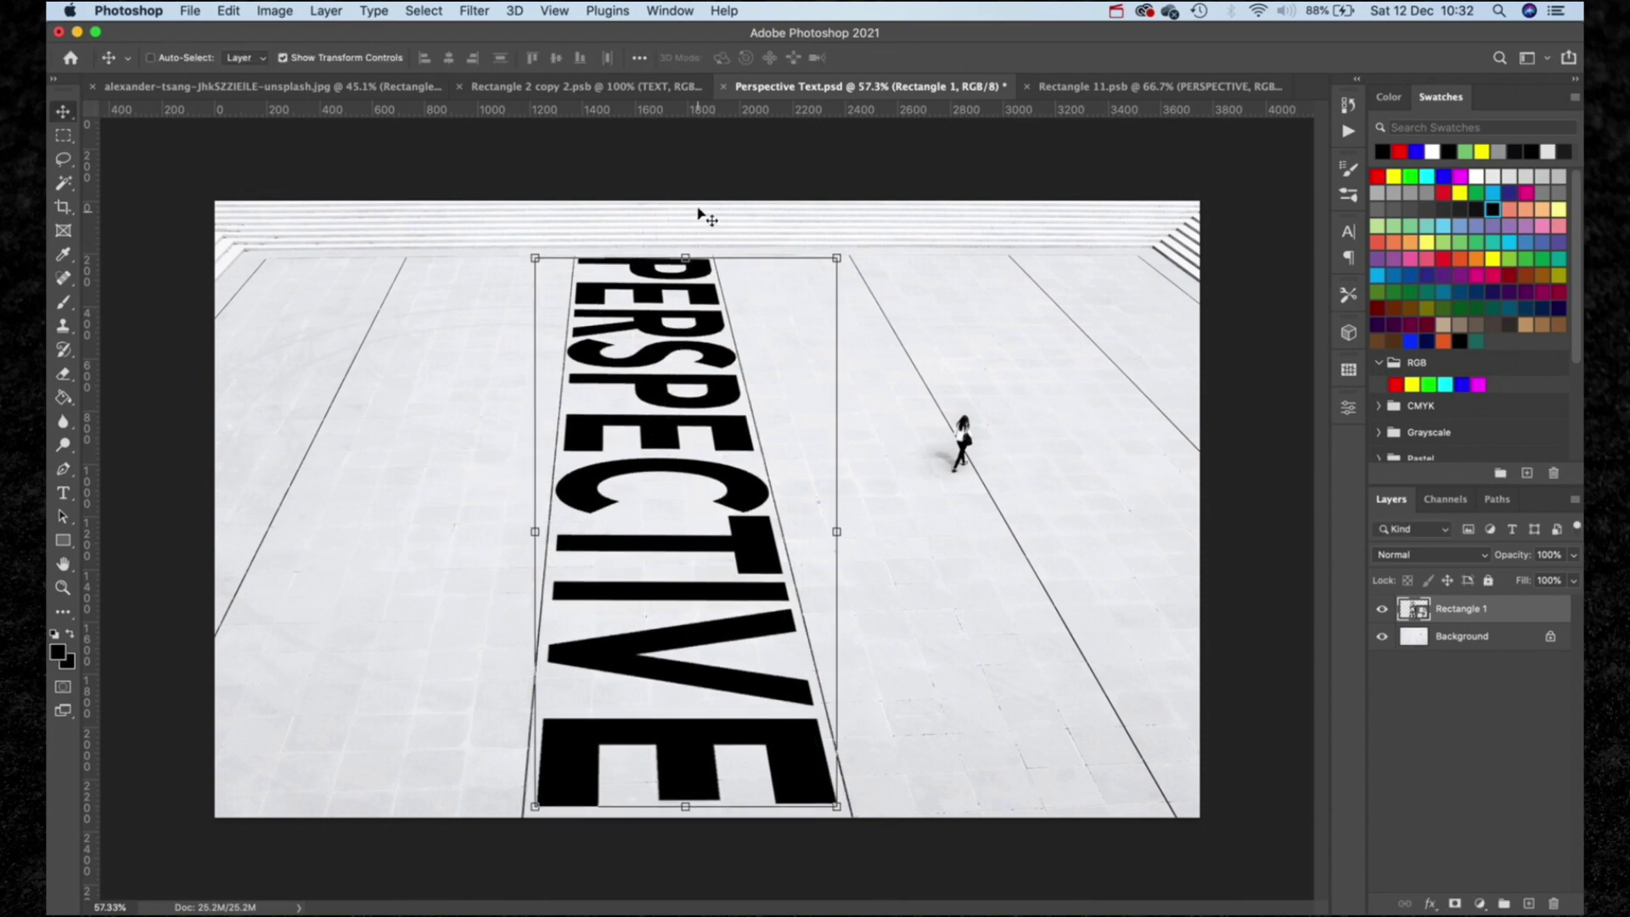
click(361, 58)
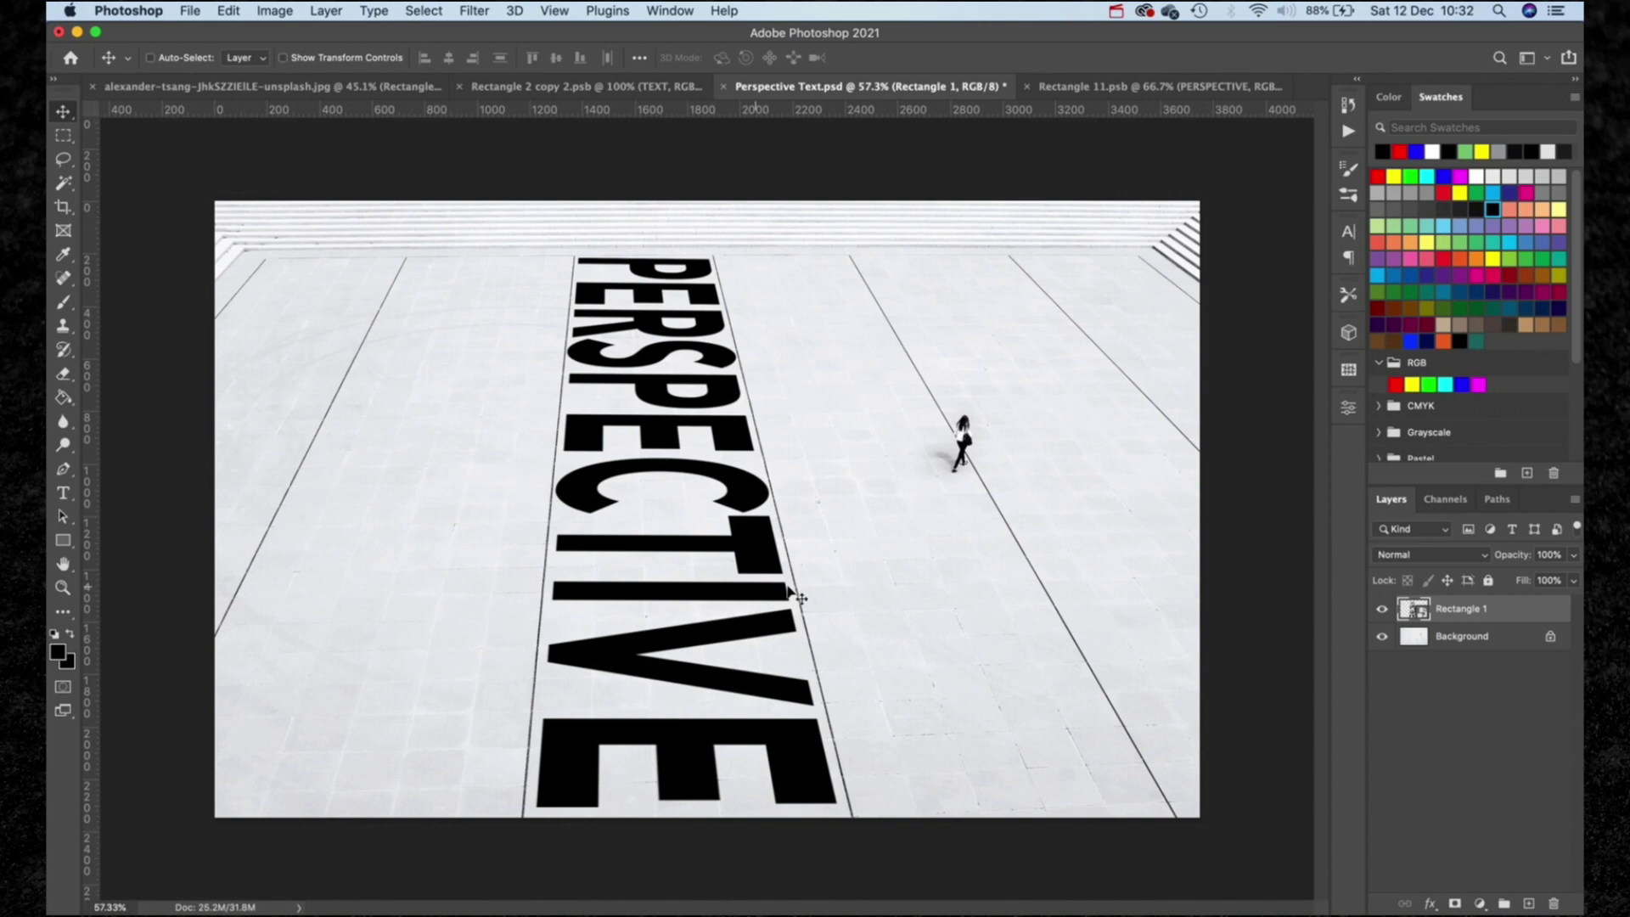
- Split the text layer's Blend If Underlying Layer white slider to 212/247
right_click(1547, 612)
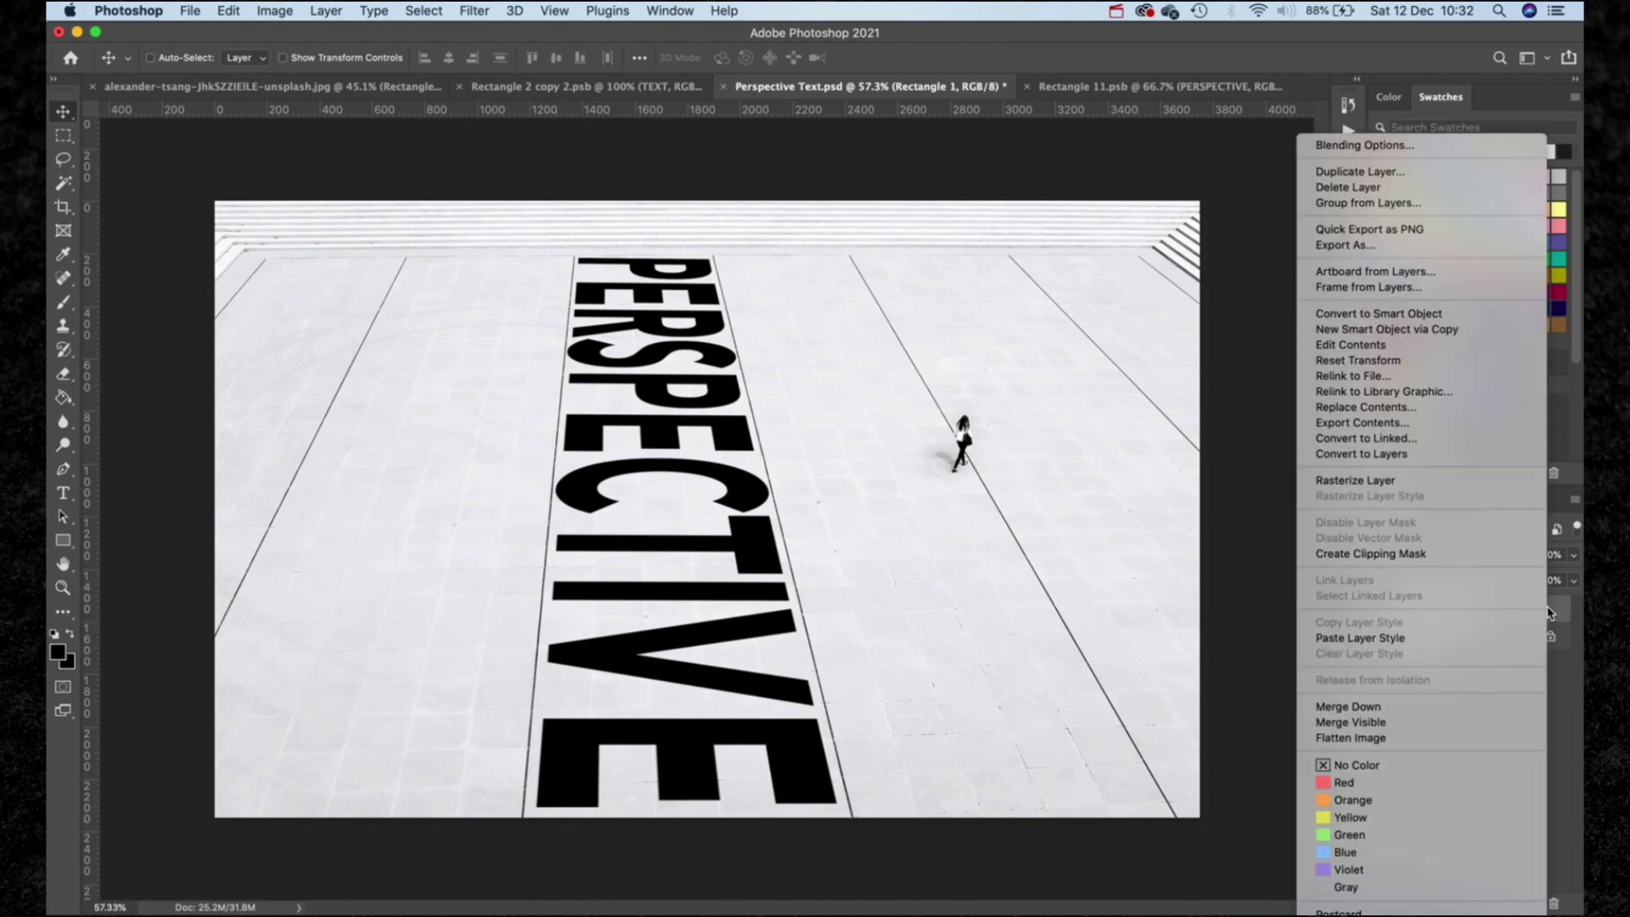
click(1452, 148)
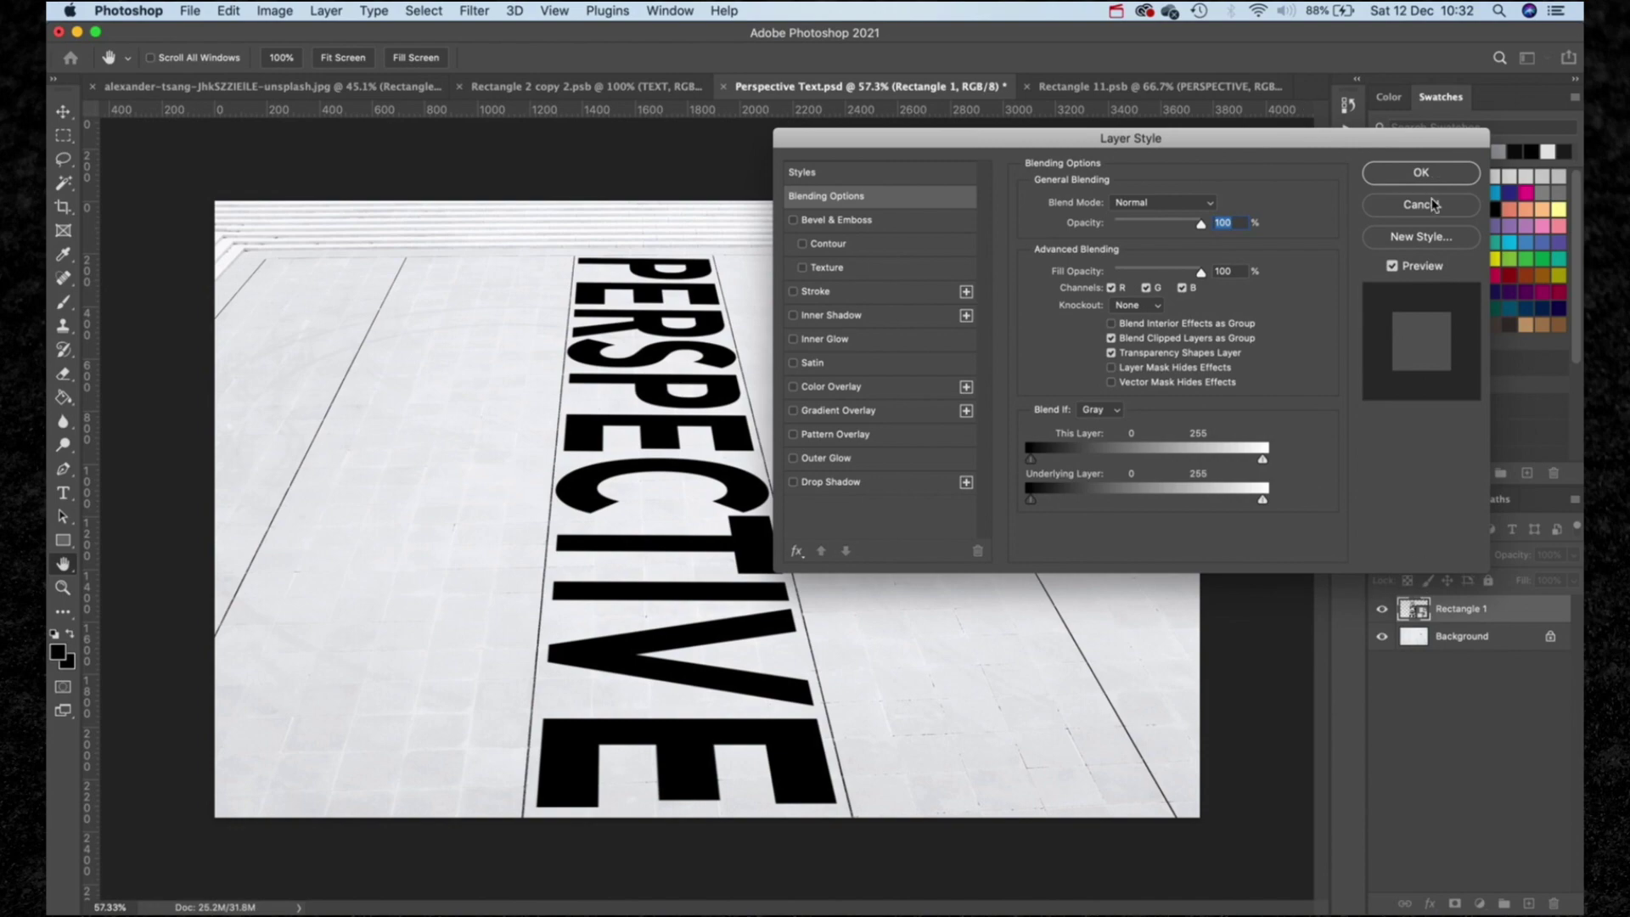
click(1433, 204)
double_click(1549, 610)
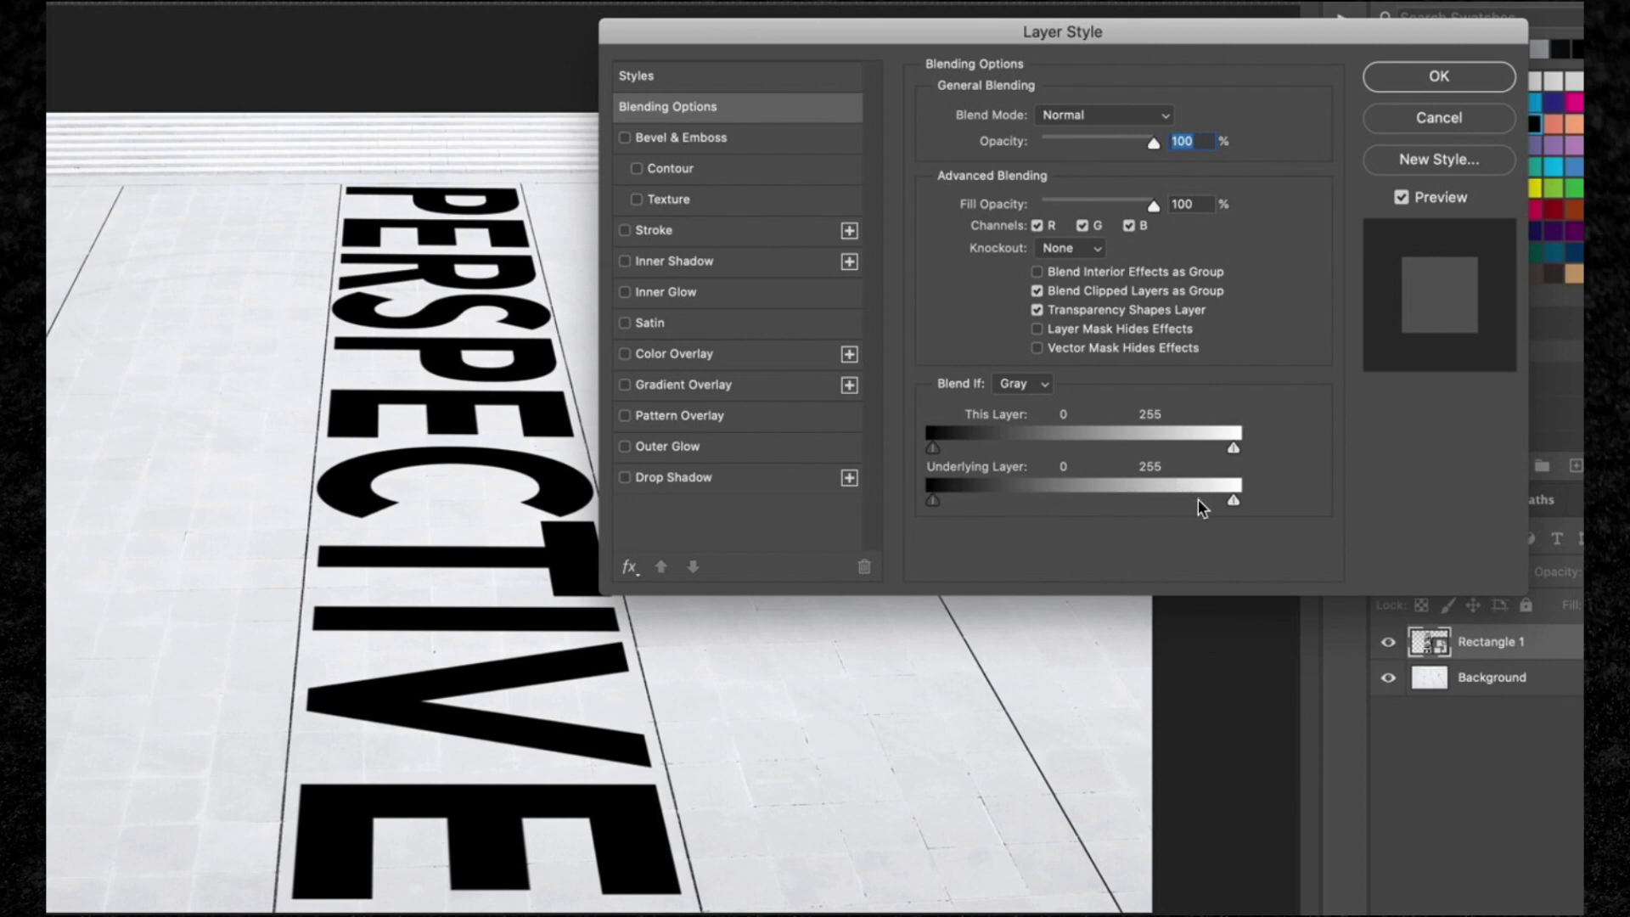
mouse_move(1229, 501)
mouse_down()
mouse_move(1179, 499)
mouse_move(1224, 500)
mouse_up()
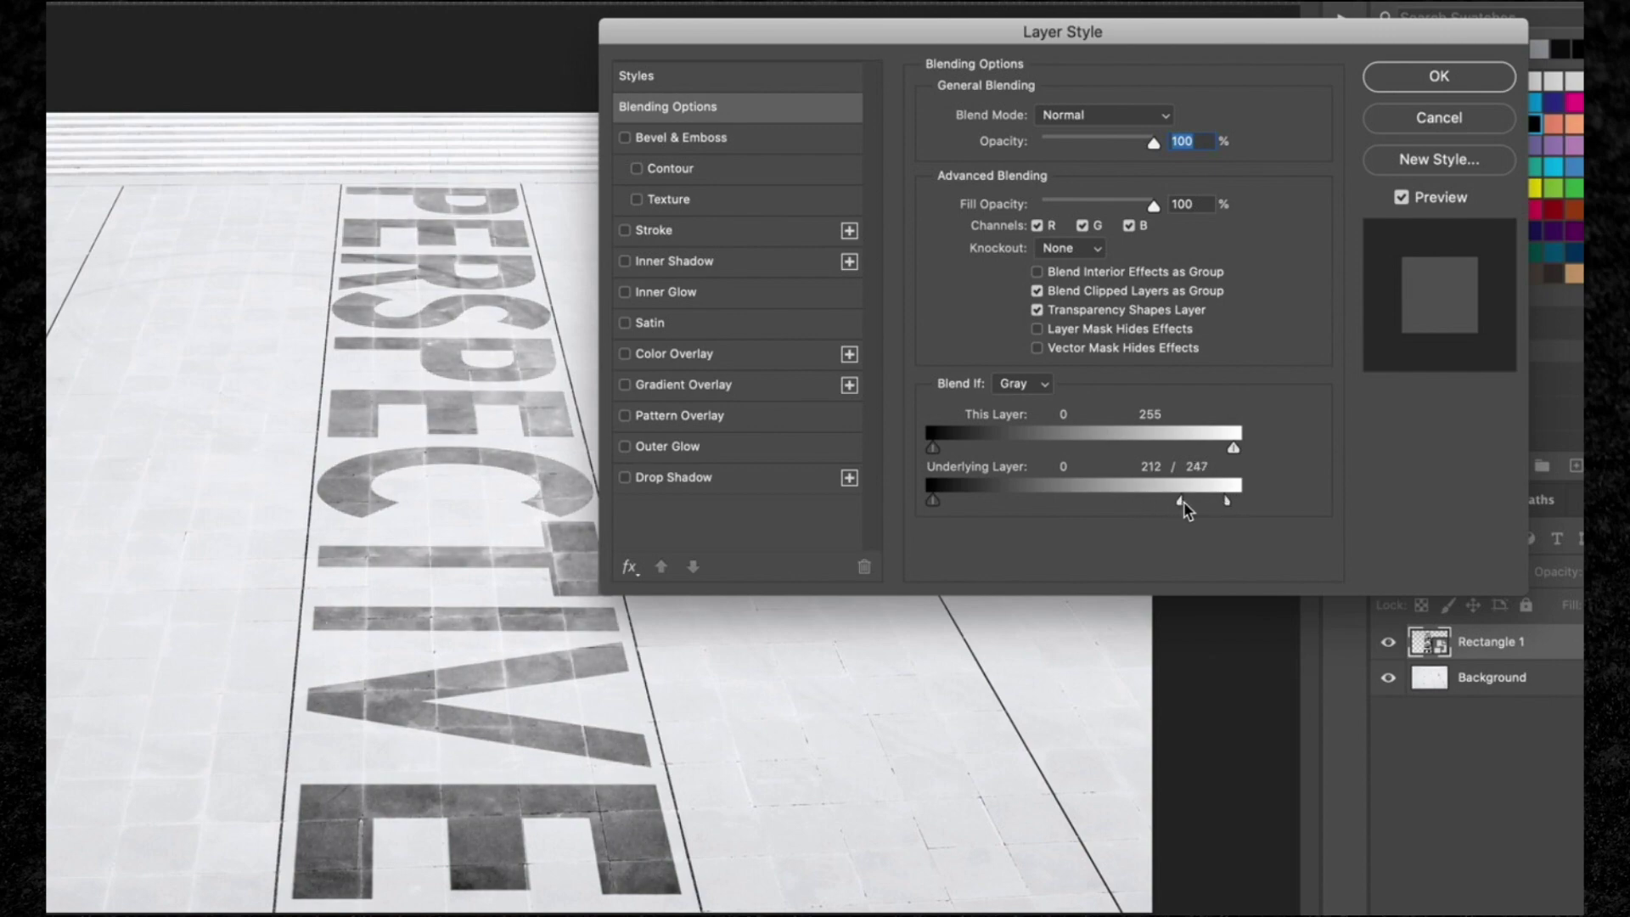
click(1387, 73)
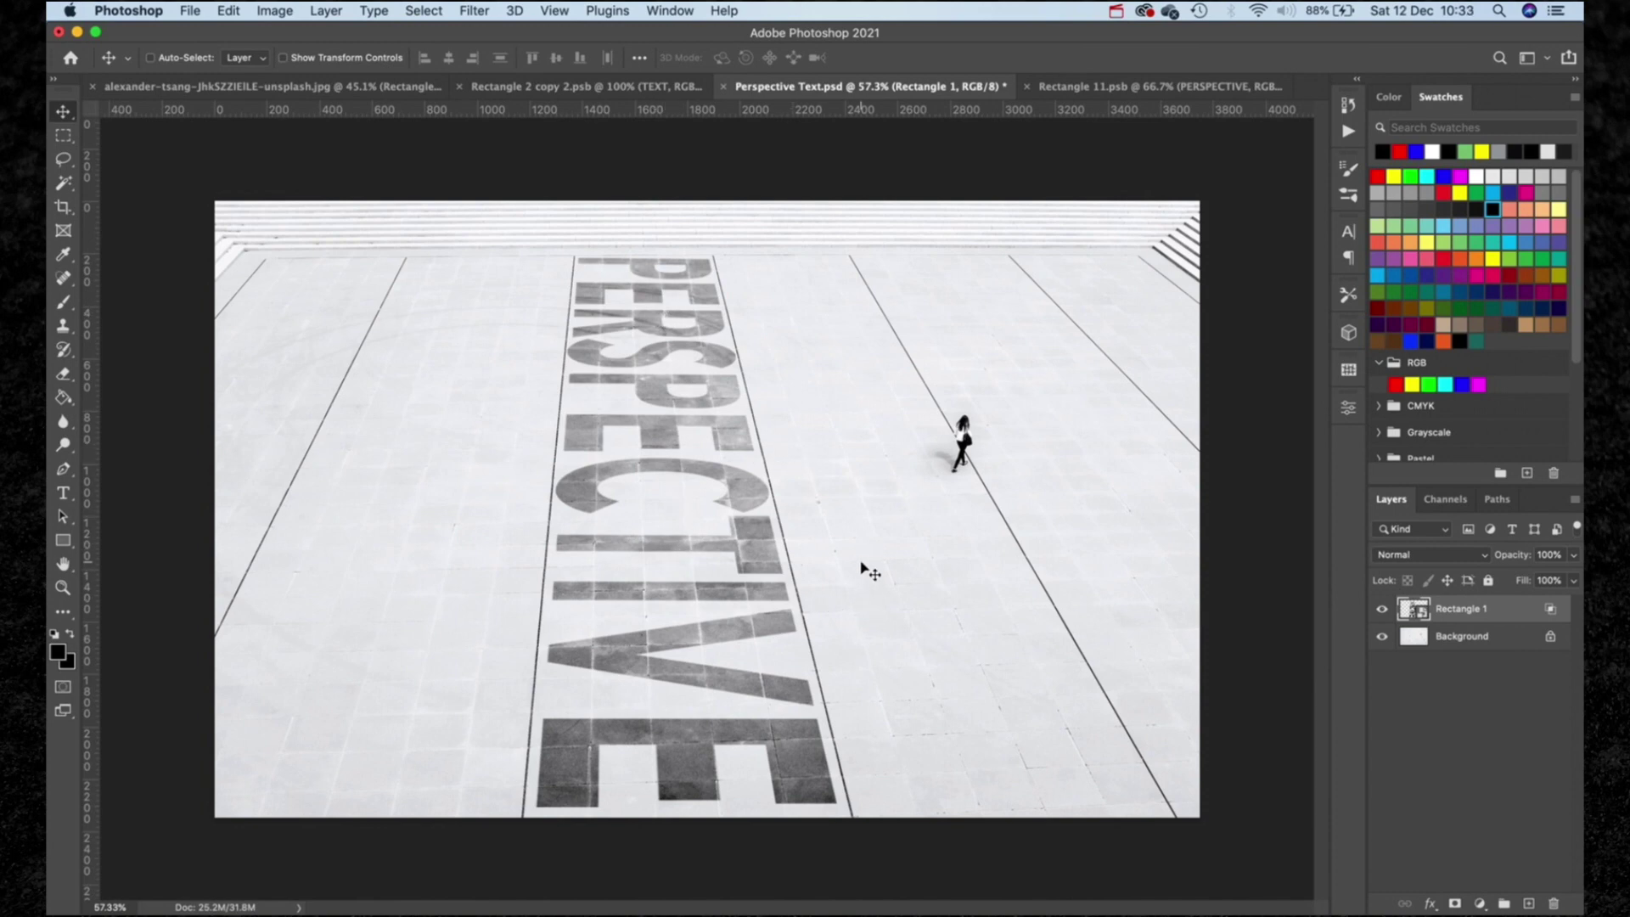
- Open the nested PERSPECTIVE smart object and retype its text as PLZ SUB/LIKE
double_click(1414, 608)
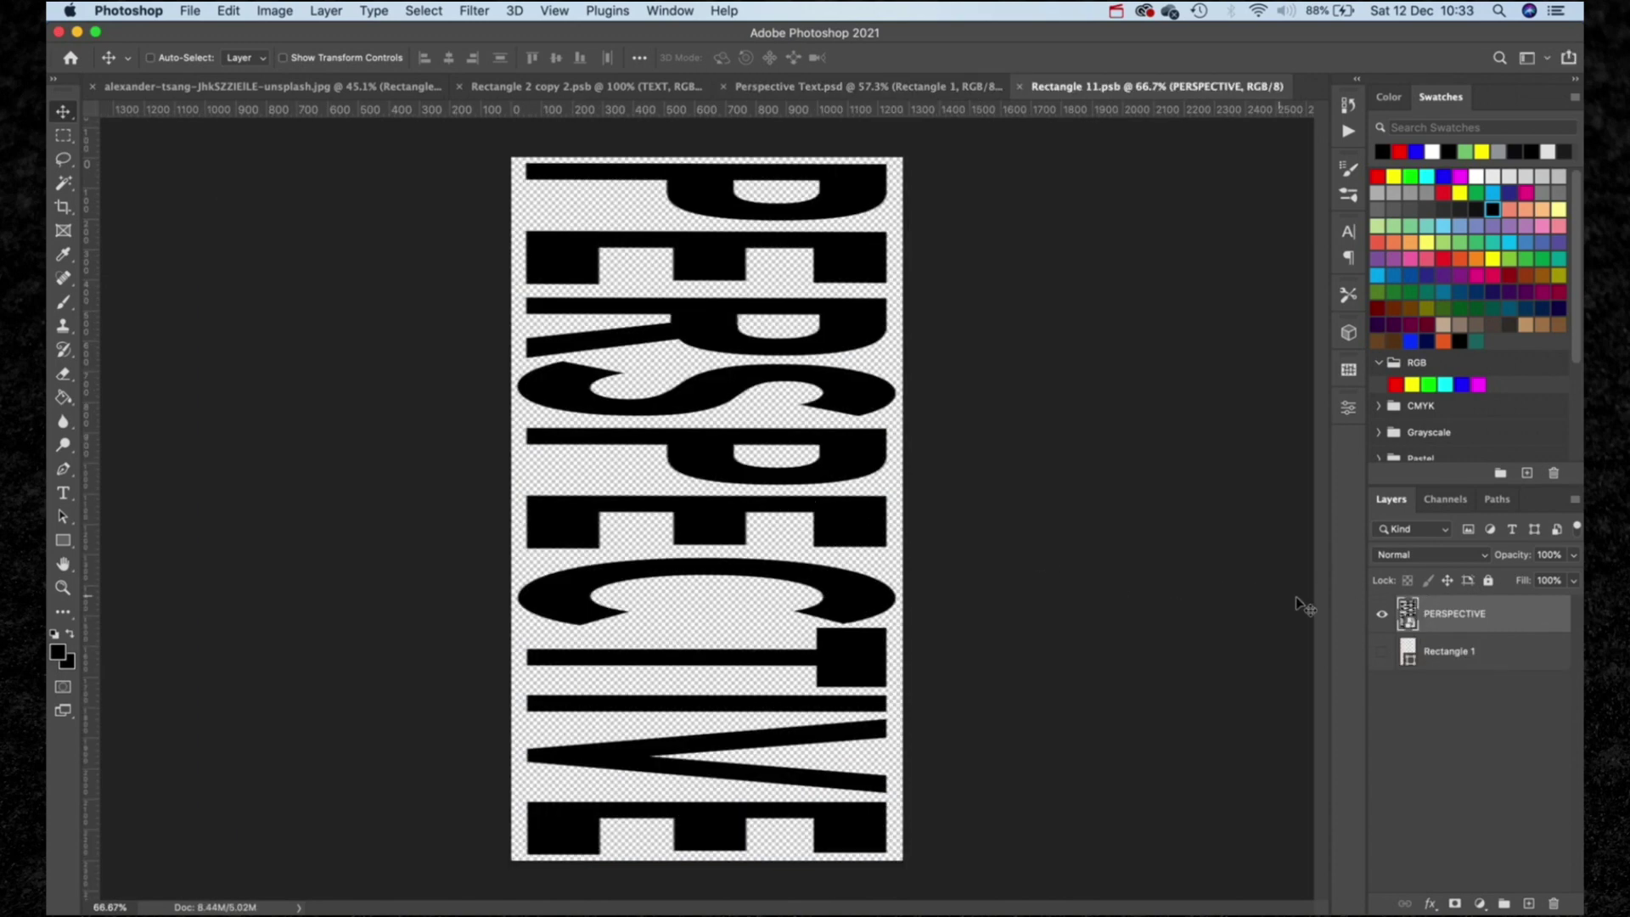
double_click(1407, 613)
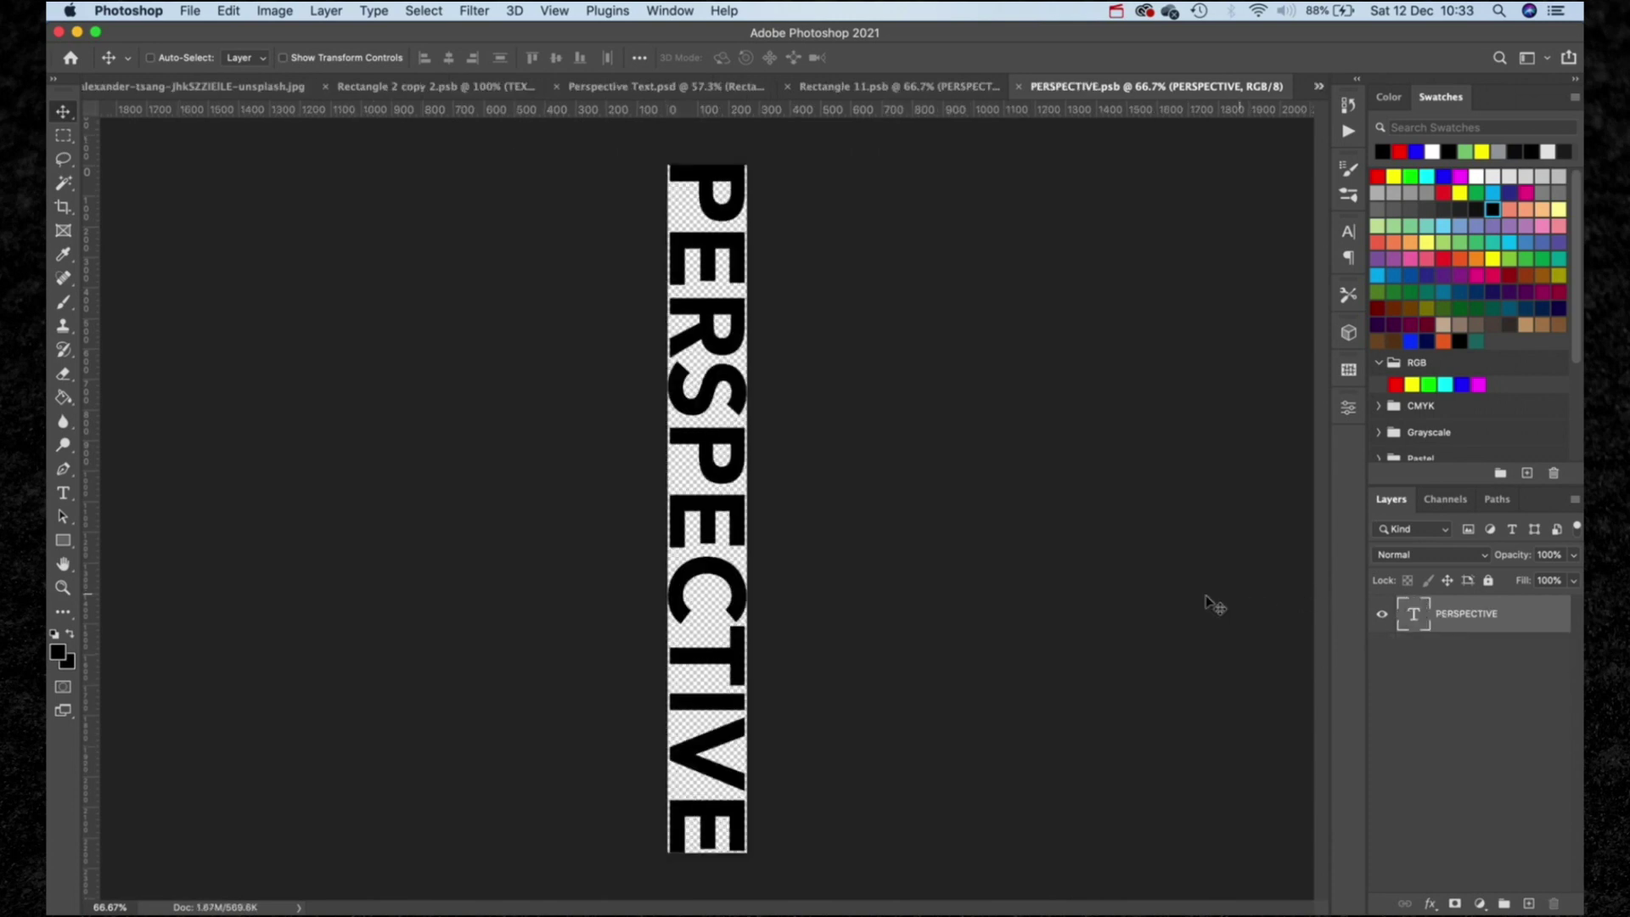
key(t)
double_click(705, 500)
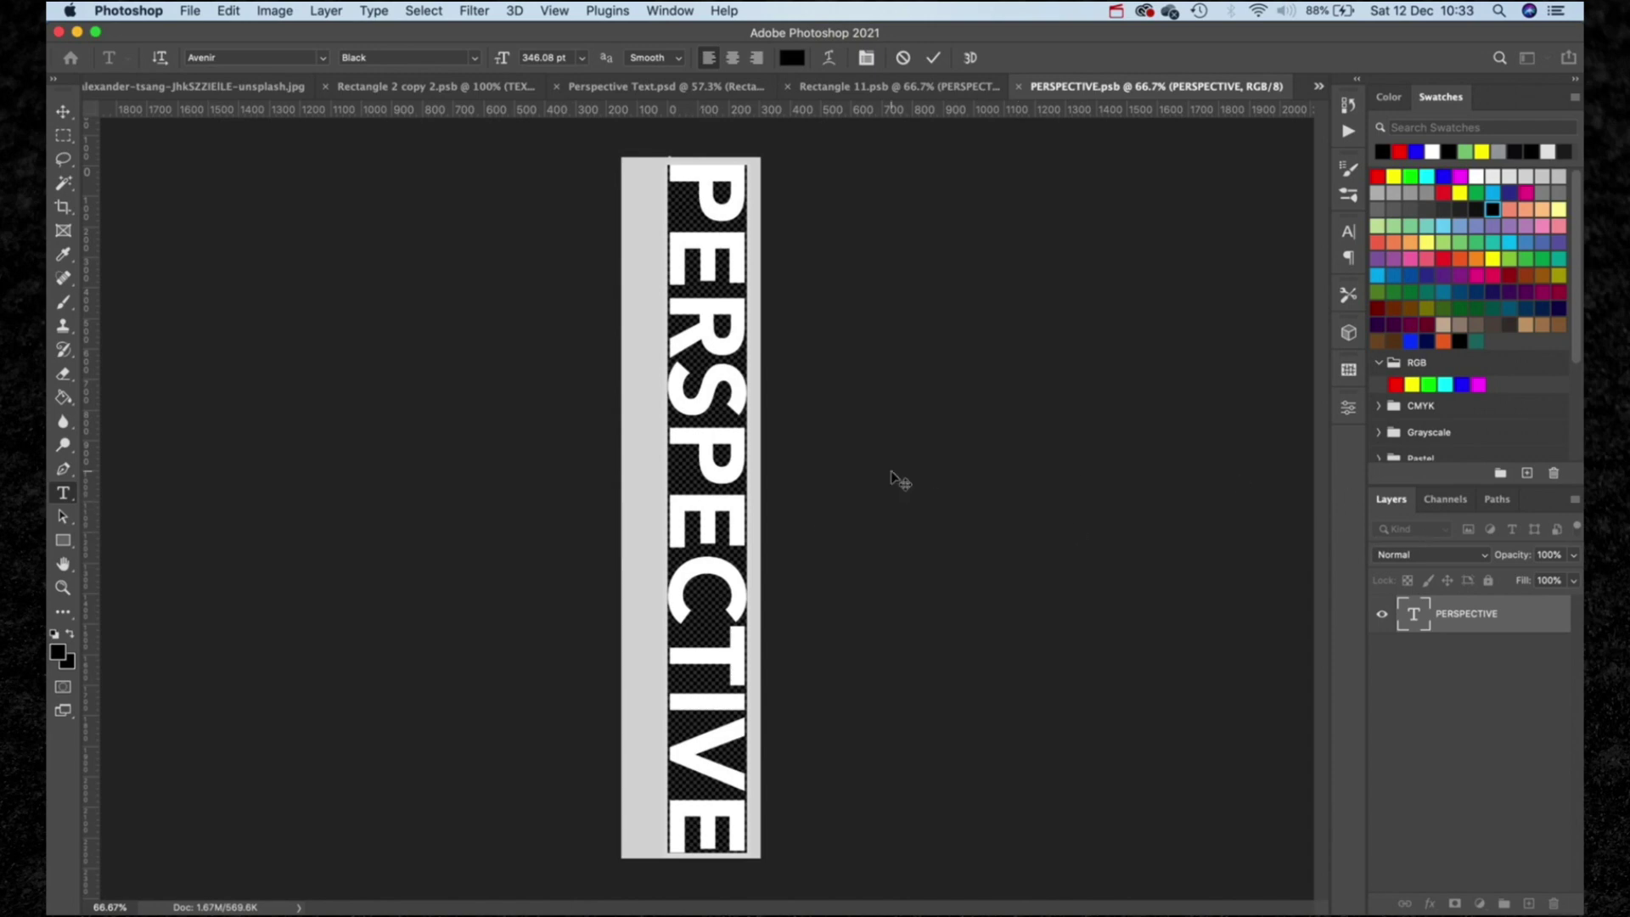
text(PLZ L)
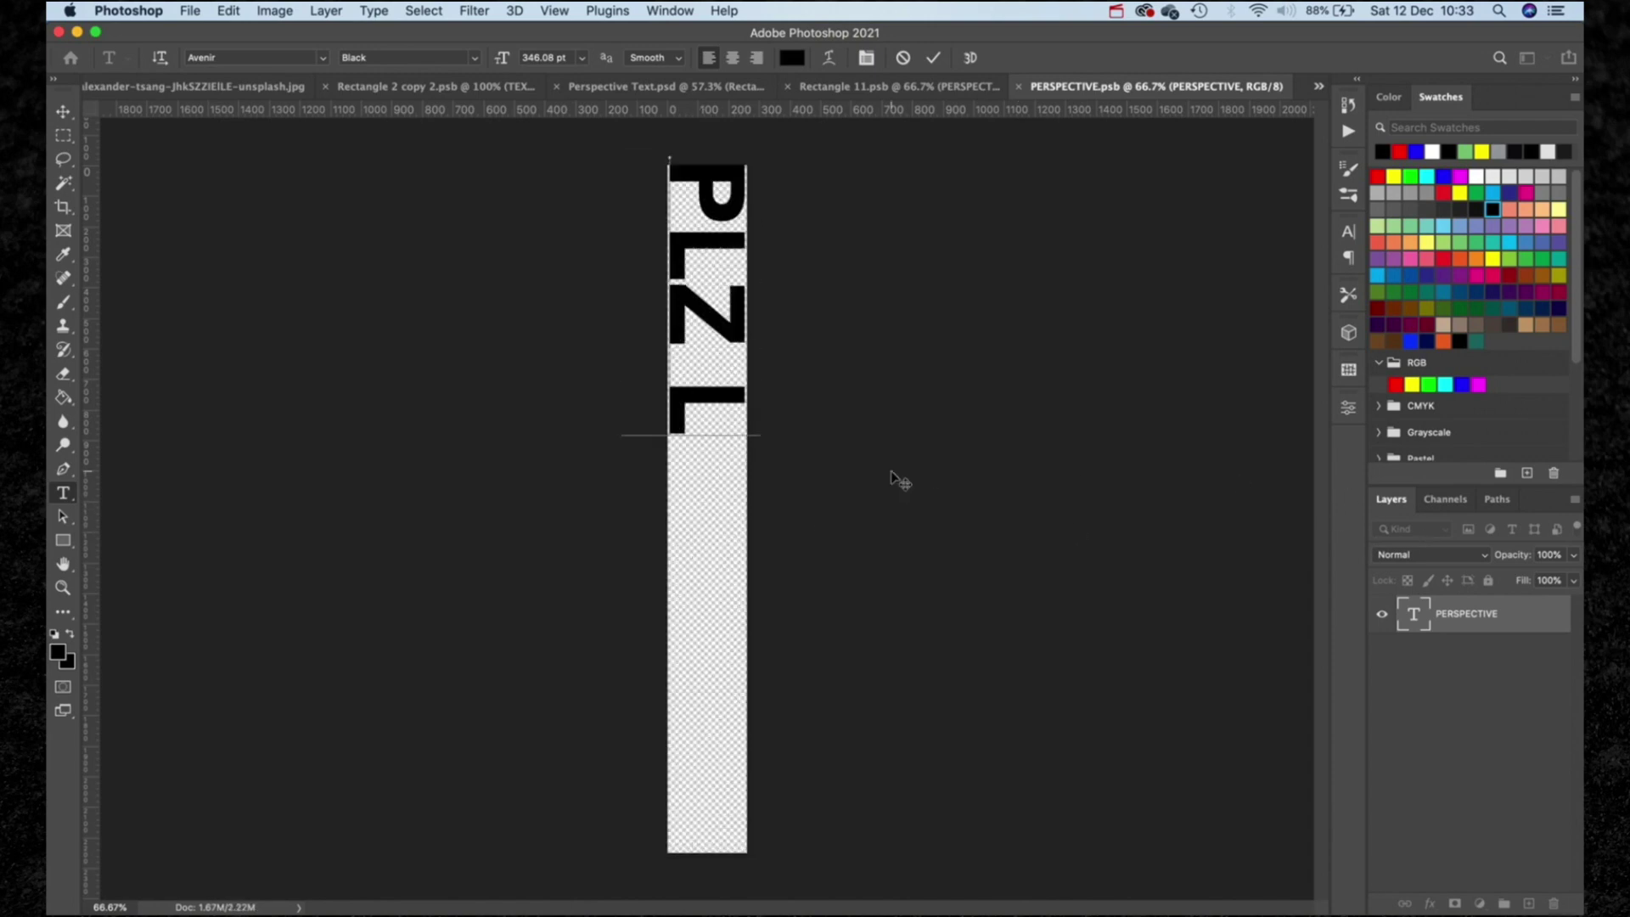
key(BackSpace)
text(SUB/LIKE)
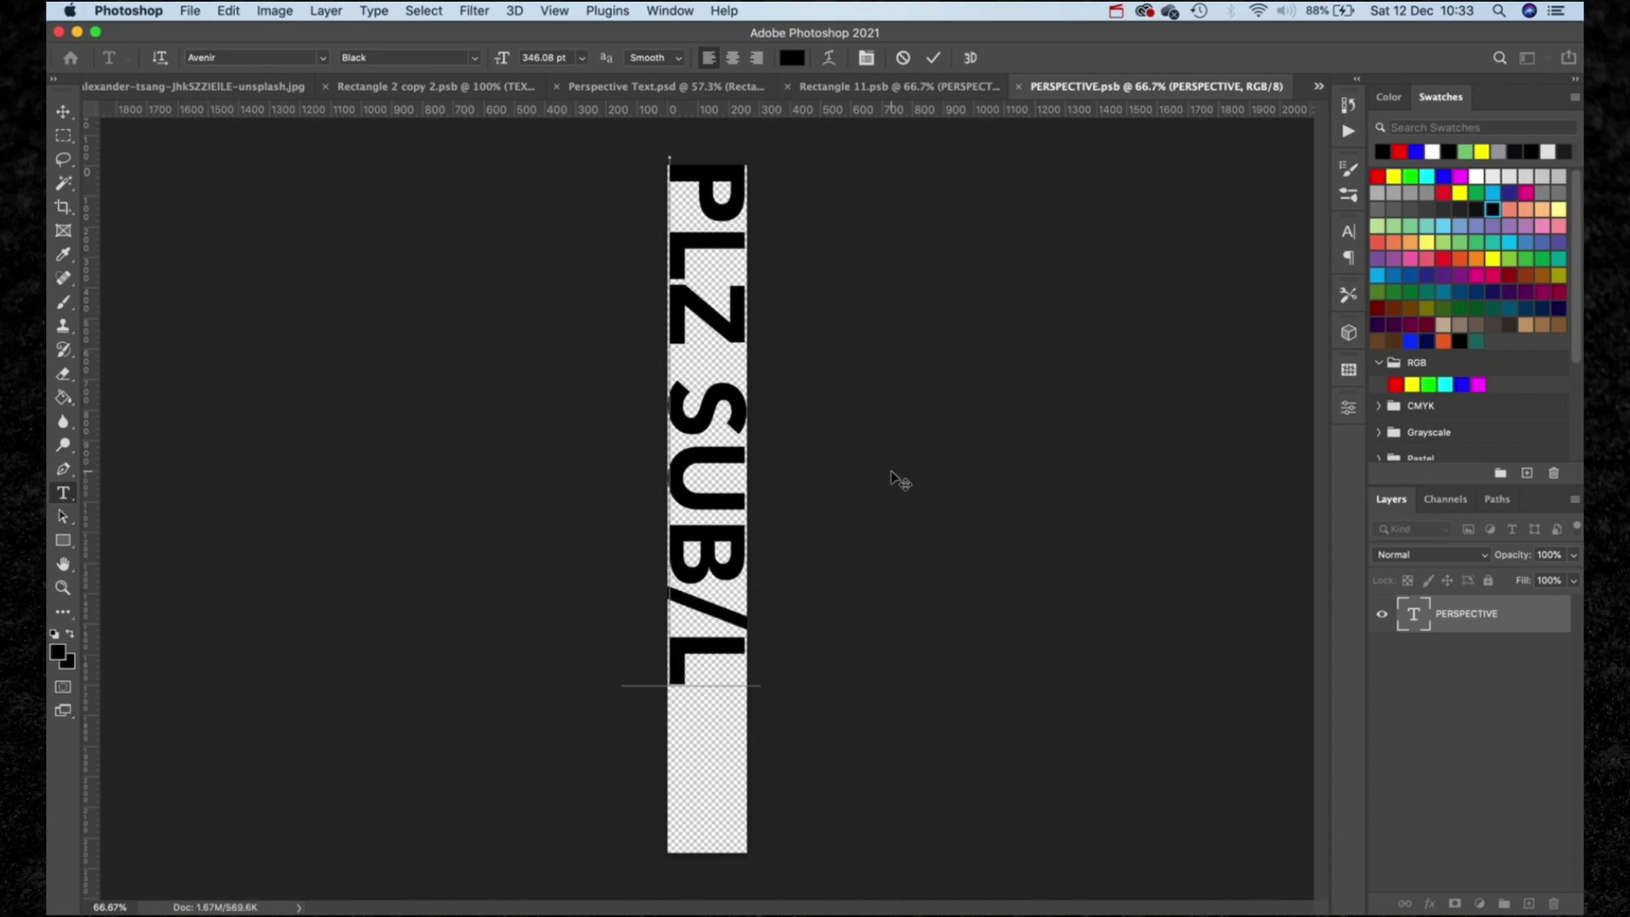
- Set the text to Times New Roman Regular at 338 pt and save the document
key(ctrl+a)
click(272, 55)
text(Times)
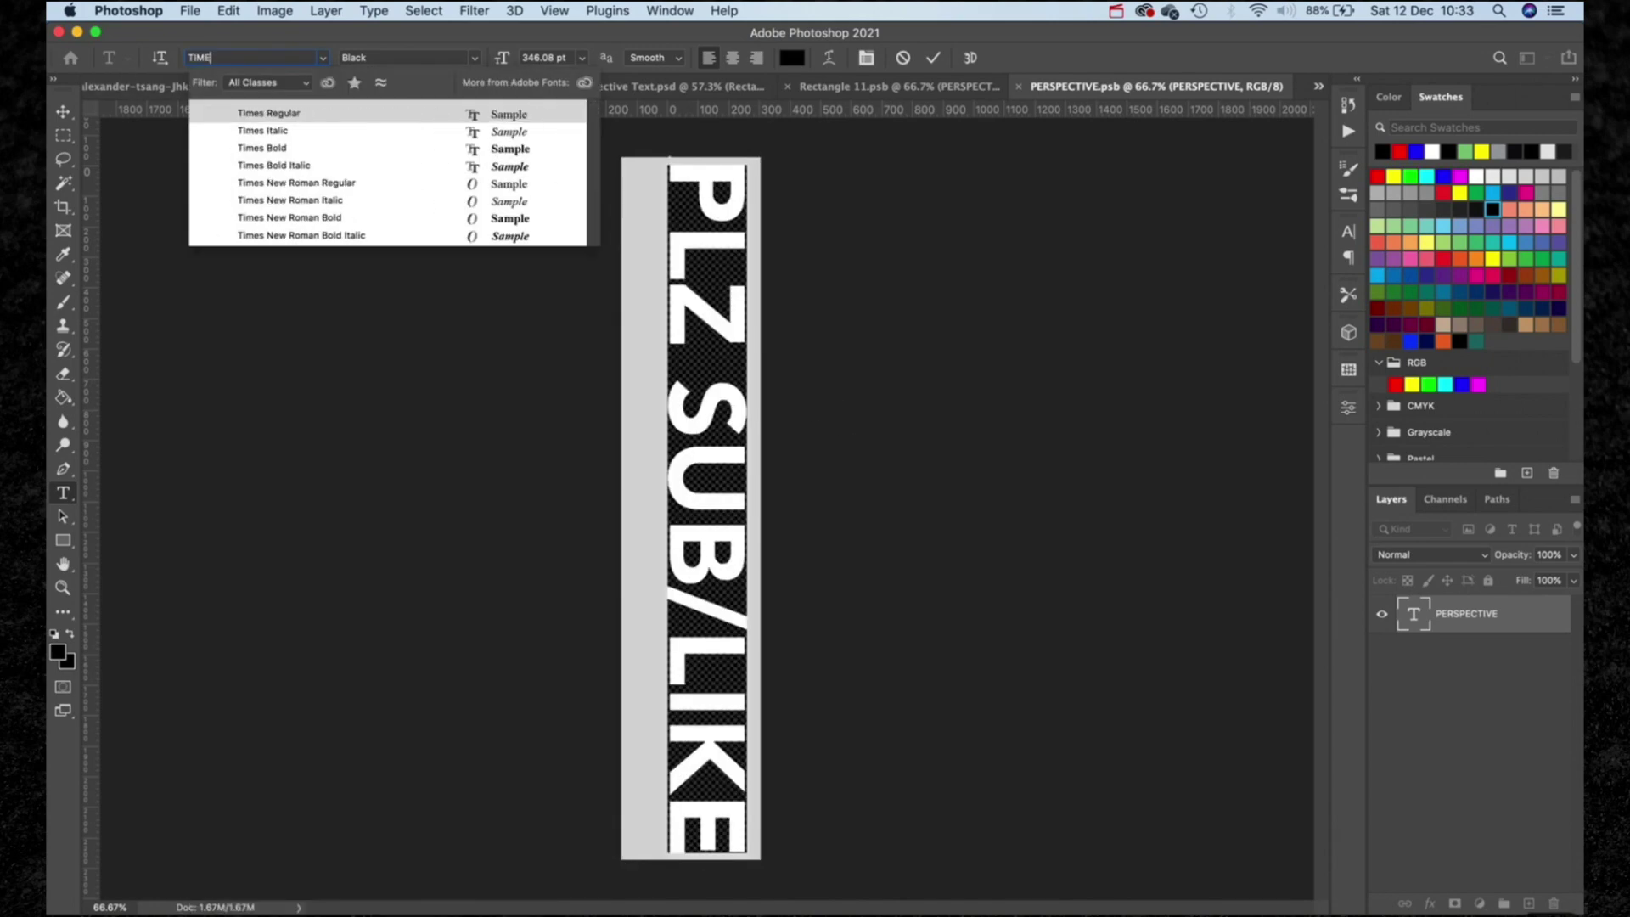
key(Down)
key(Down)
key(Down)
key(Down)
key(Down)
key(Down)
key(Up)
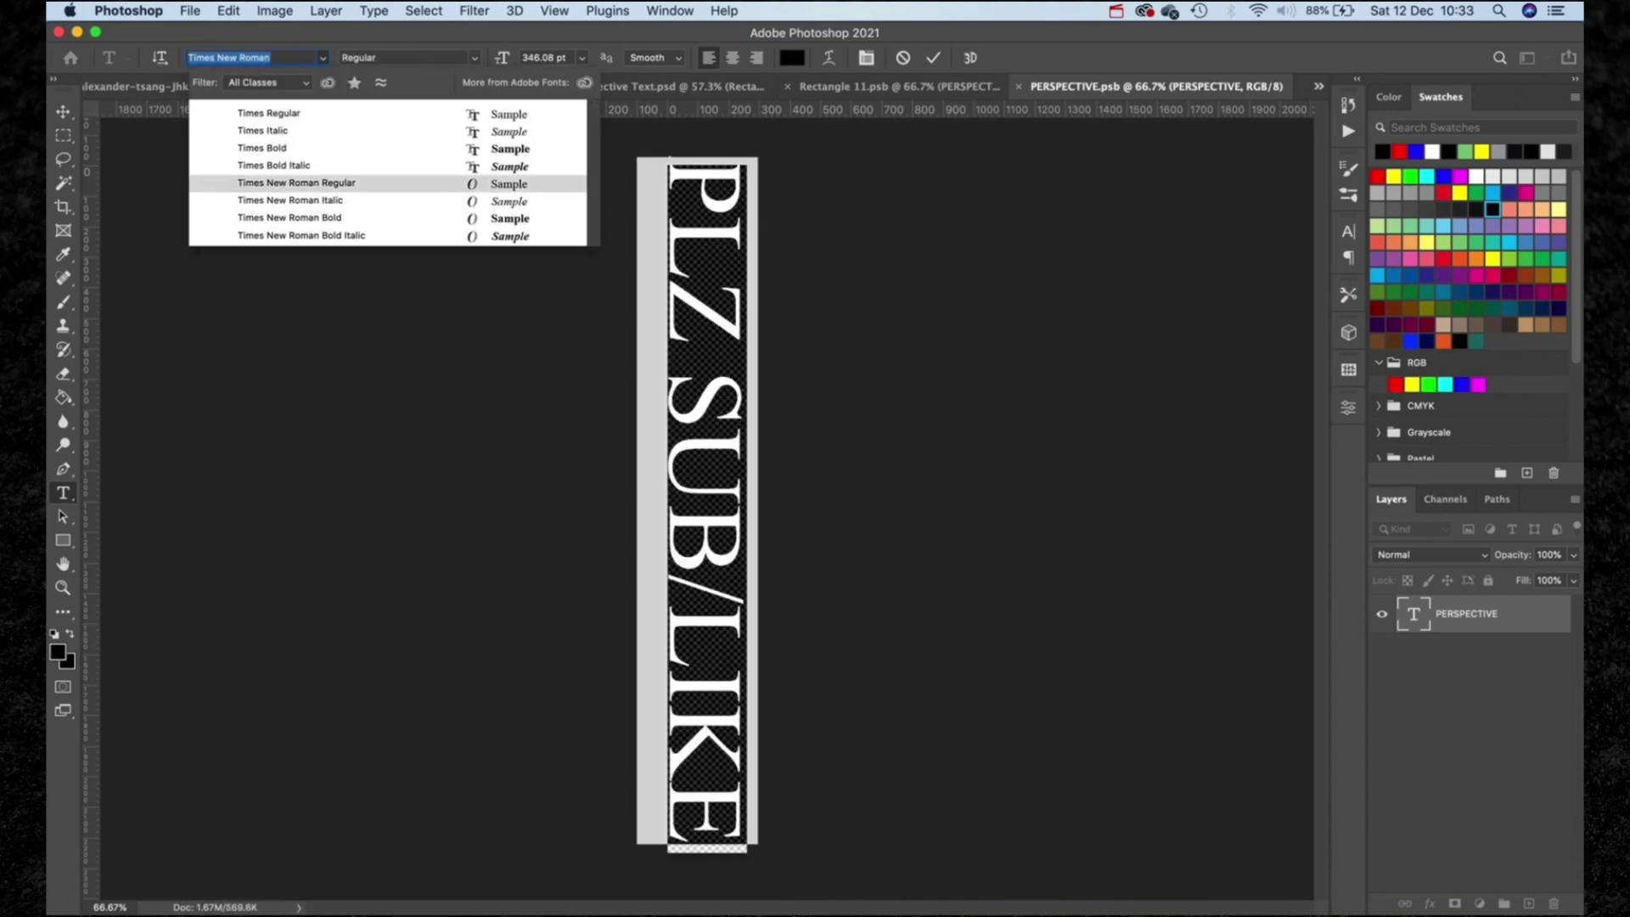
key(Return)
drag(507, 59, 500, 58)
click(1474, 618)
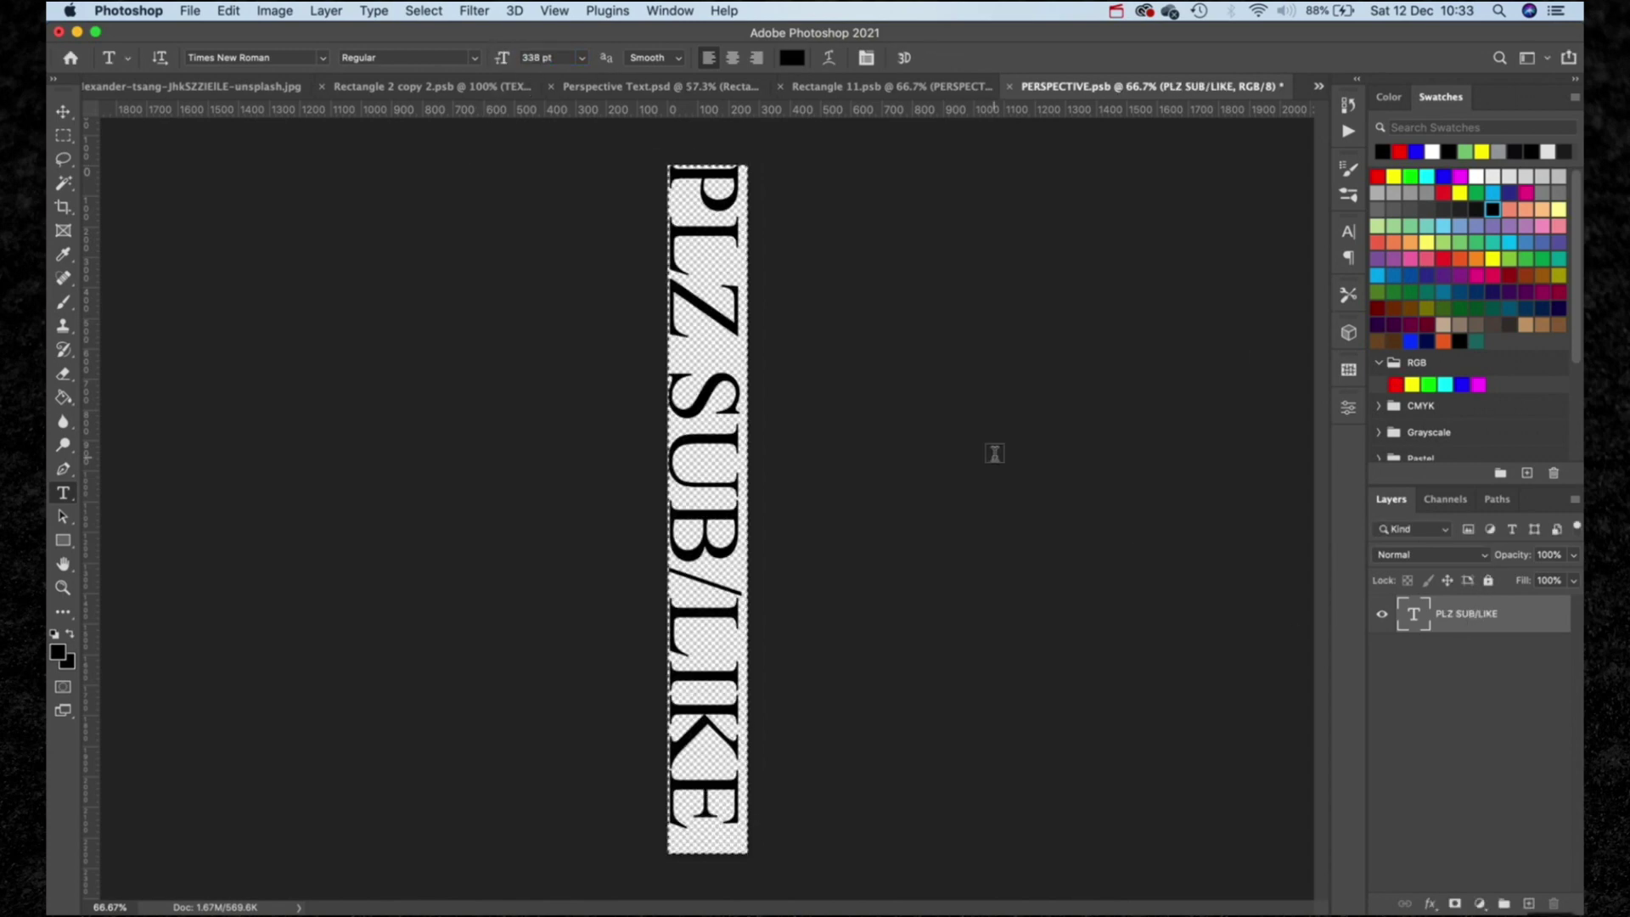
key(v)
key(shift+Down)
key(shift+Down)
key(shift+Down)
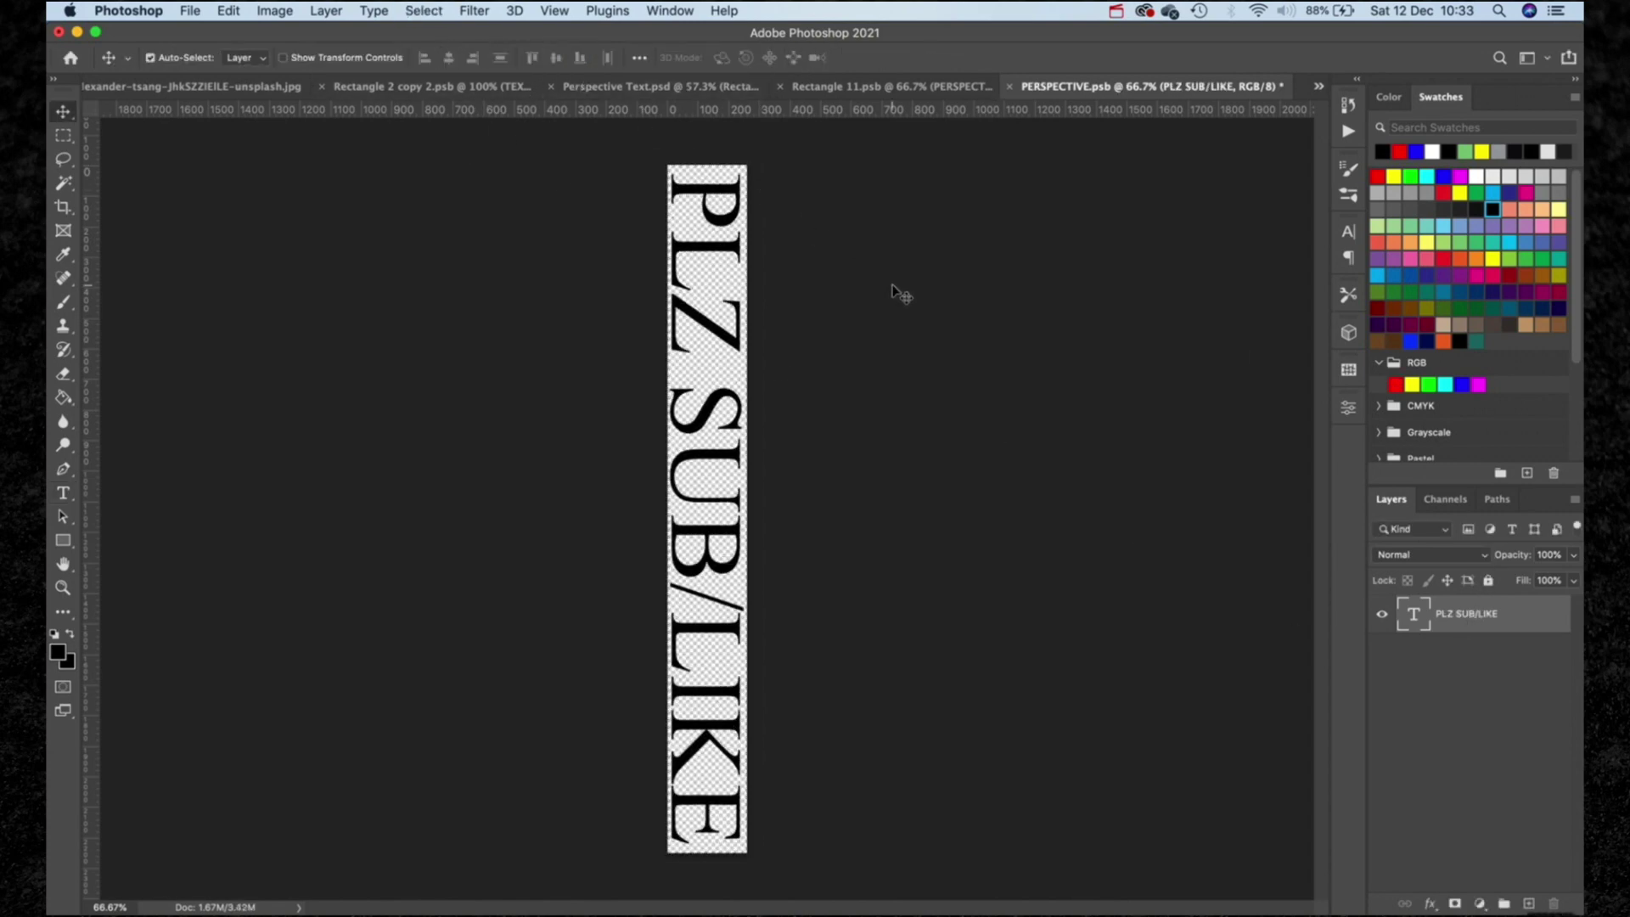
key(super+s)
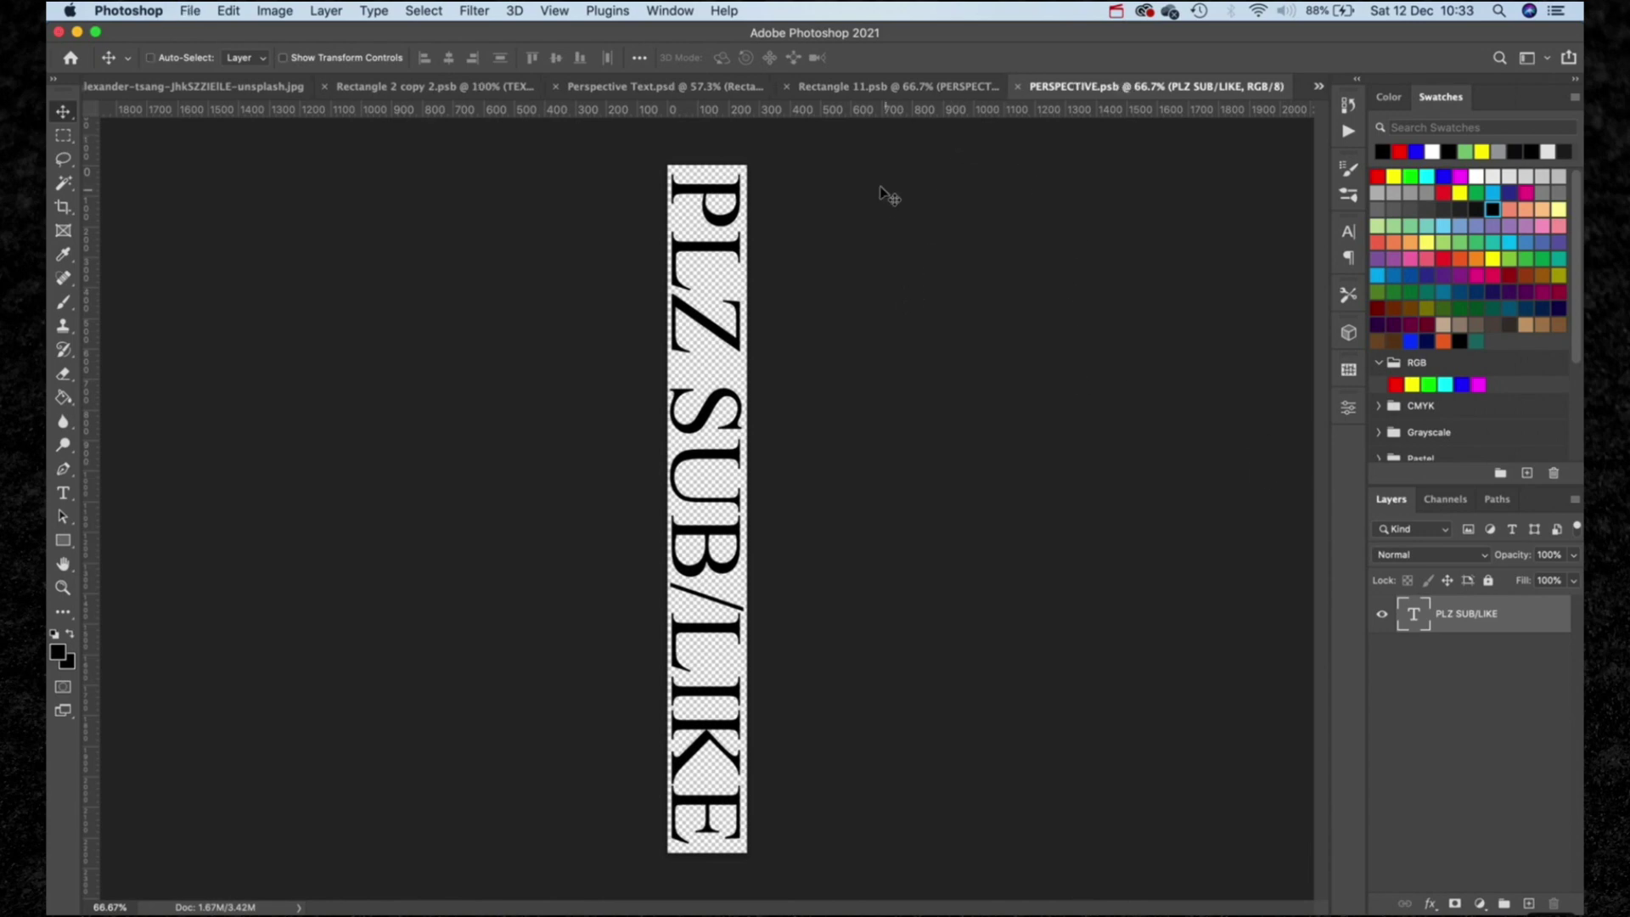
- Save Rectangle 11.psb, then view PLZ SUB/LIKE on the floor in Perspective Text.psd
click(891, 87)
key(super+s)
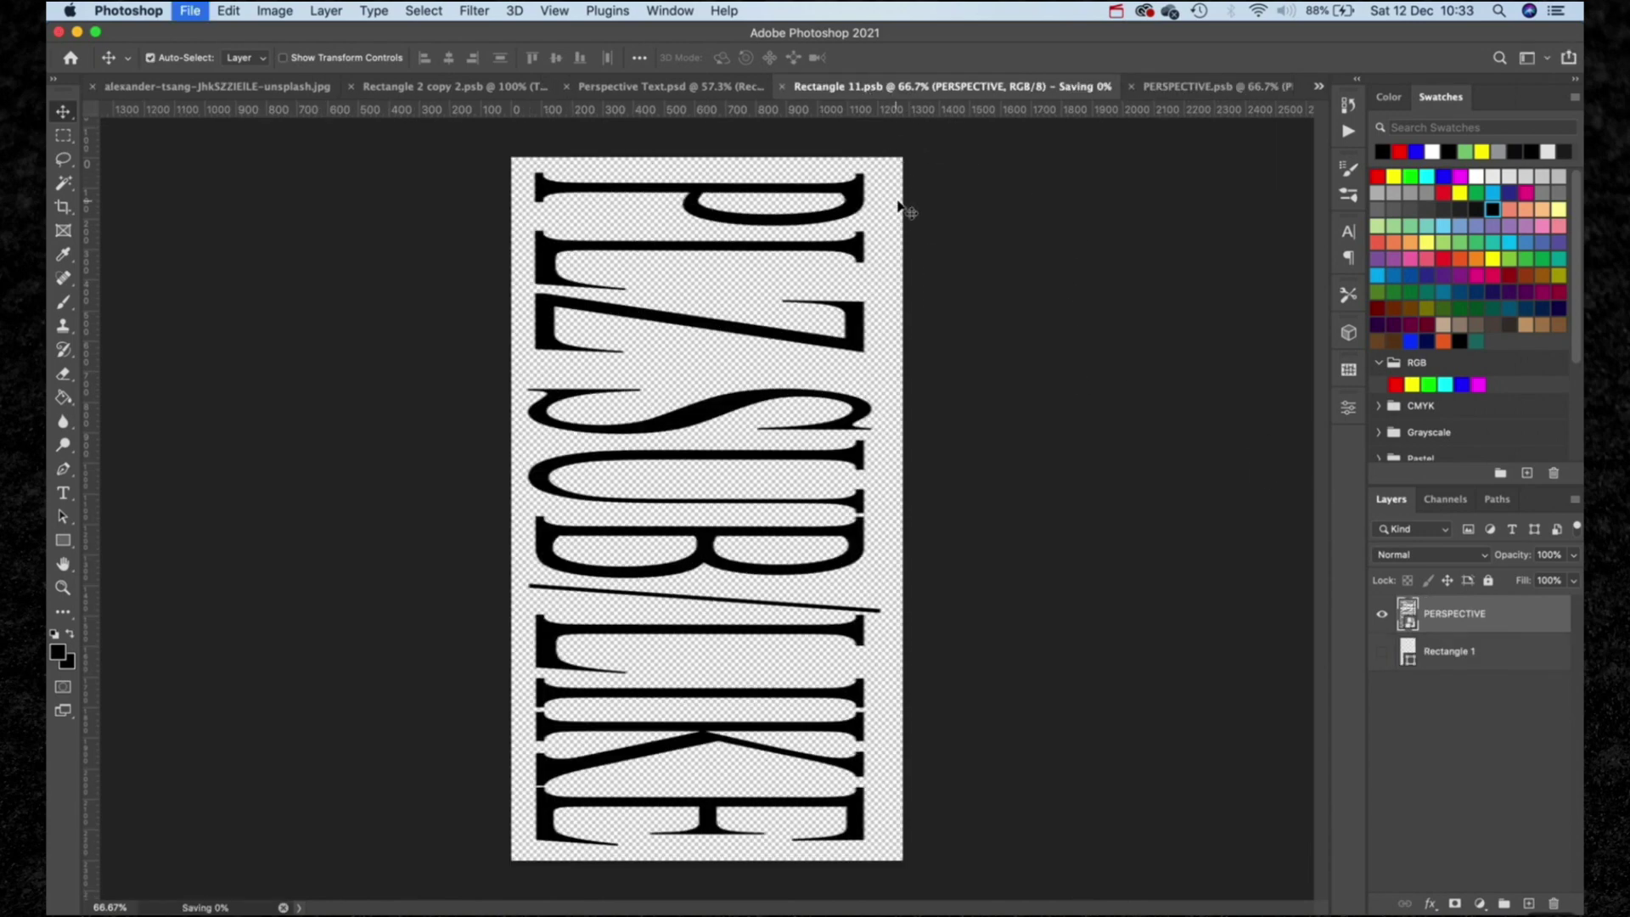
click(679, 86)
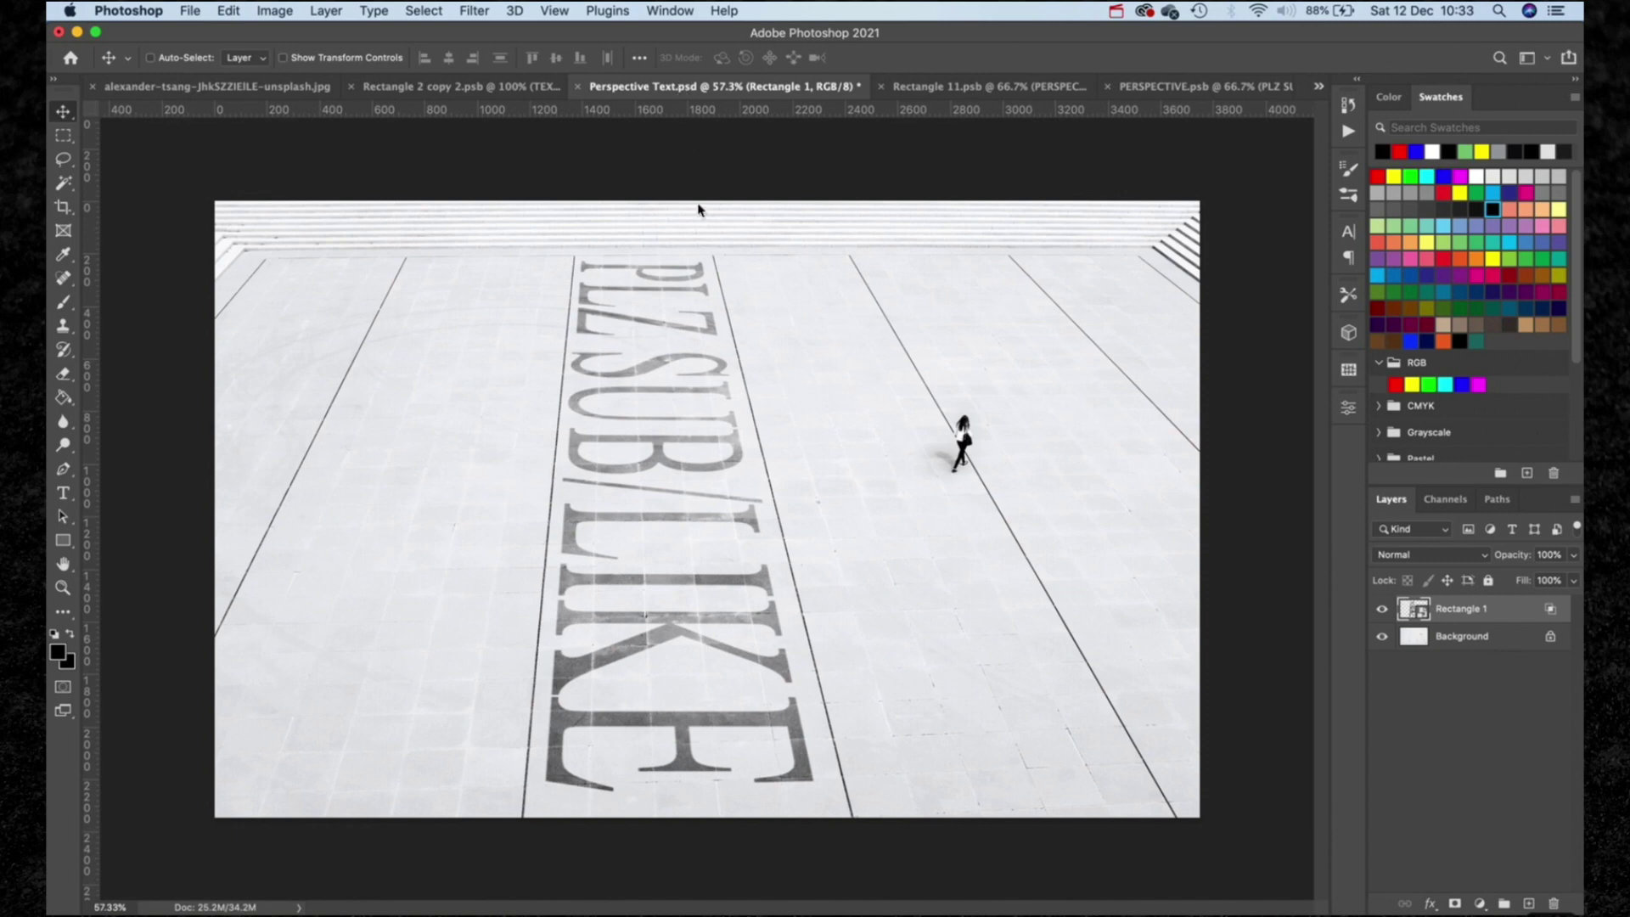